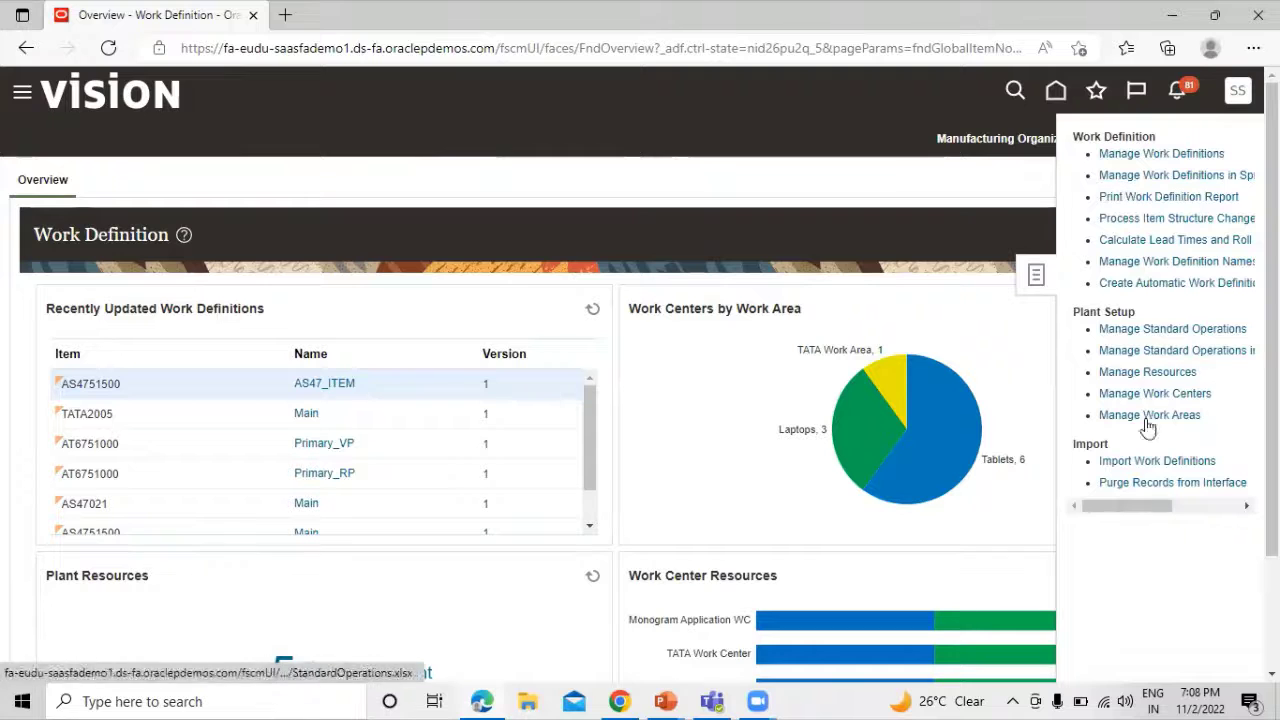
Add a new entry to the work definition names with the display name TATA WORK DEFINITION.
{"action": "left_click", "coordinate": [1195, 261]}
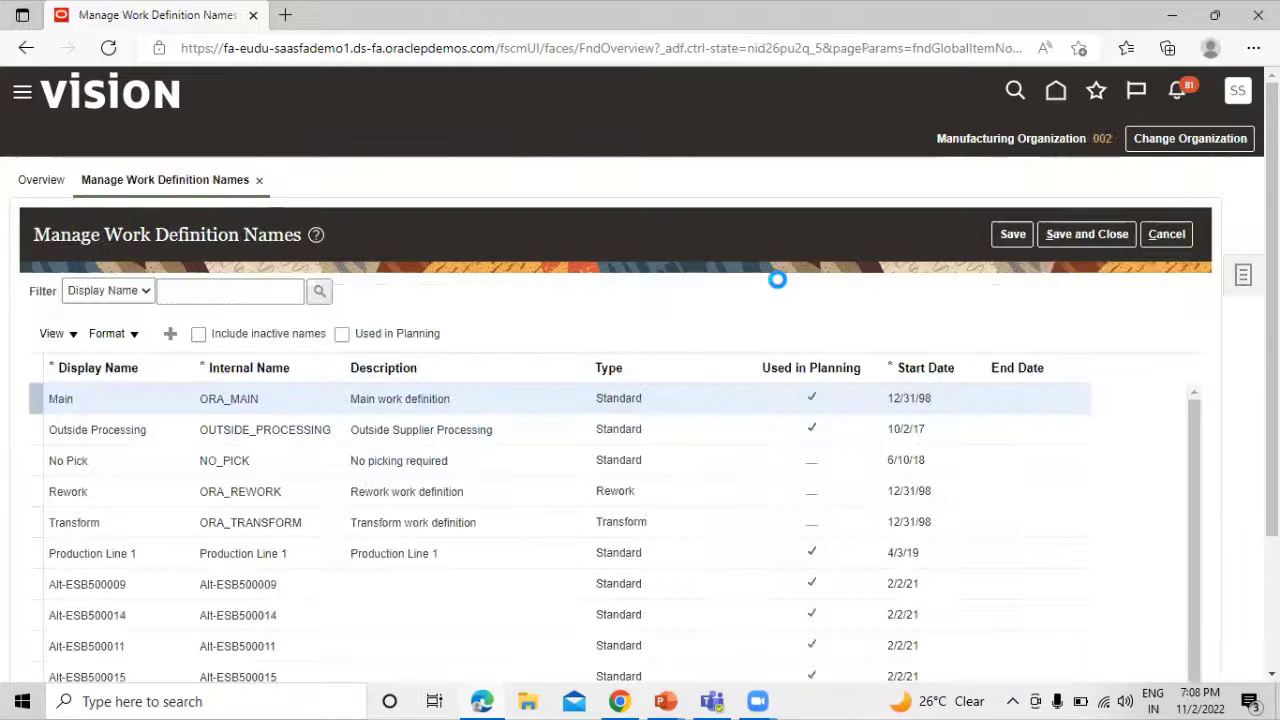
{"action": "left_click", "coordinate": [172, 335]}
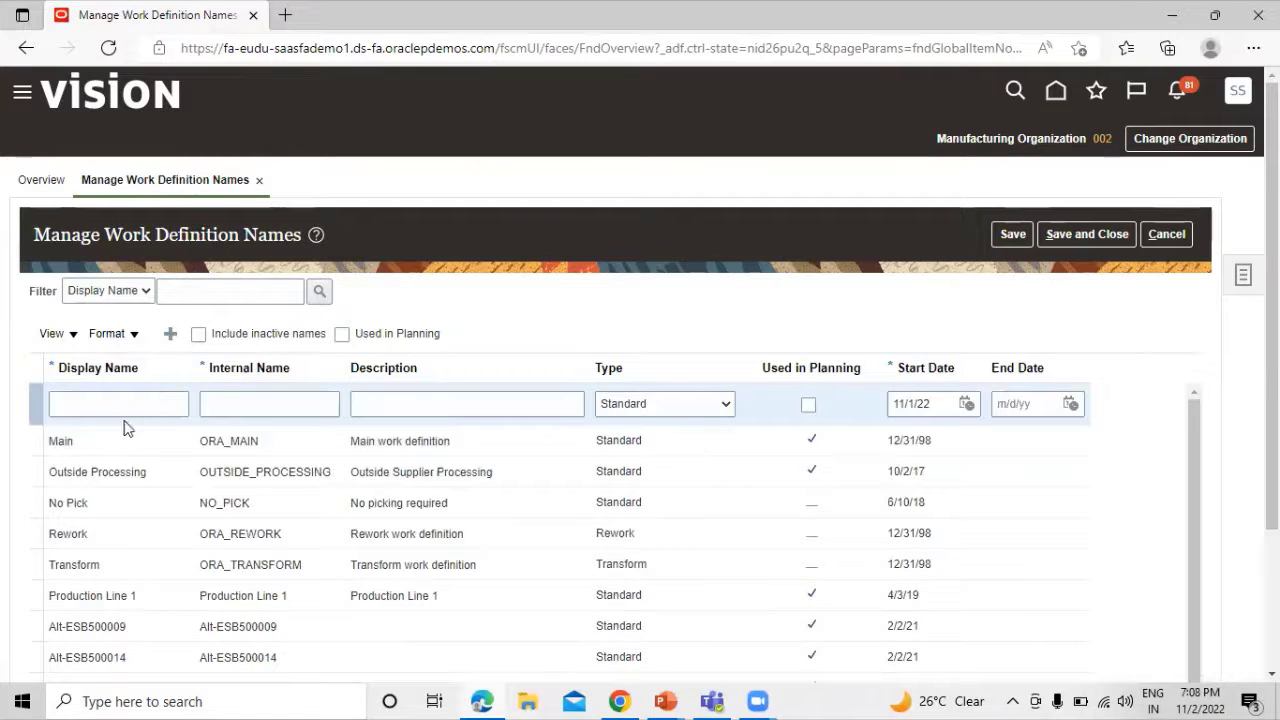
{"action": "left_click", "coordinate": [134, 405]}
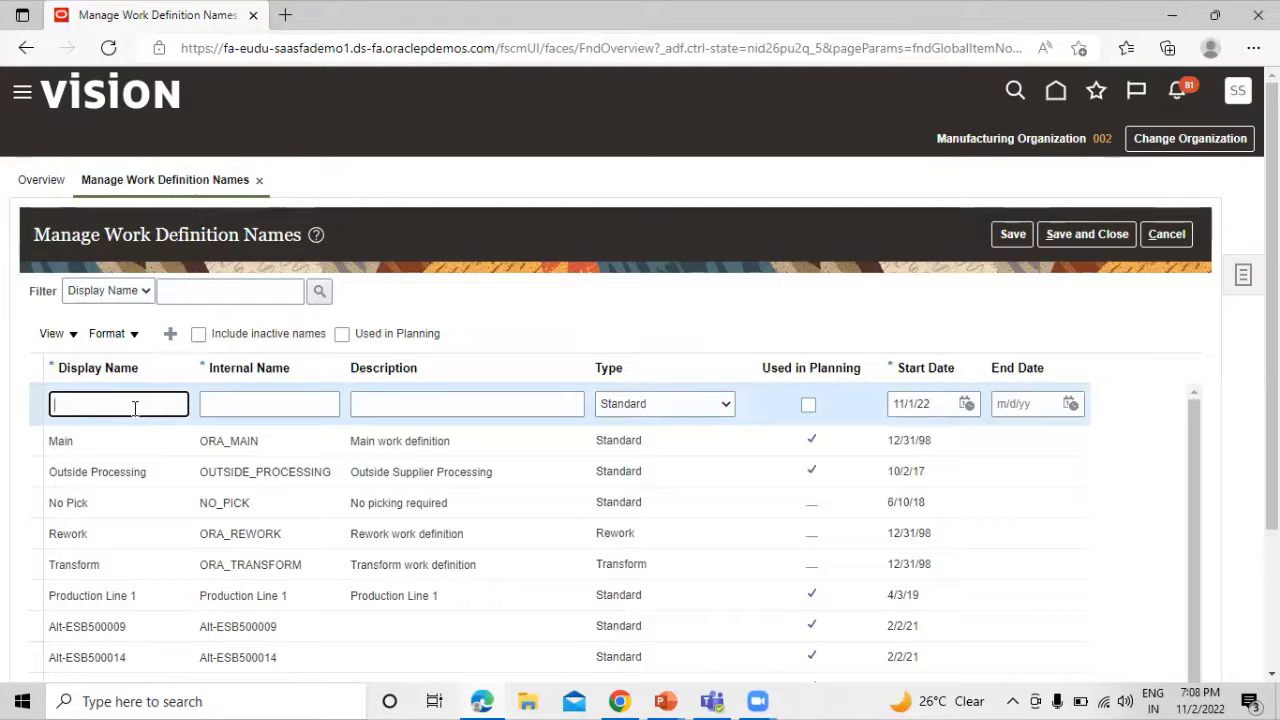
{"action": "type", "text": "T"}
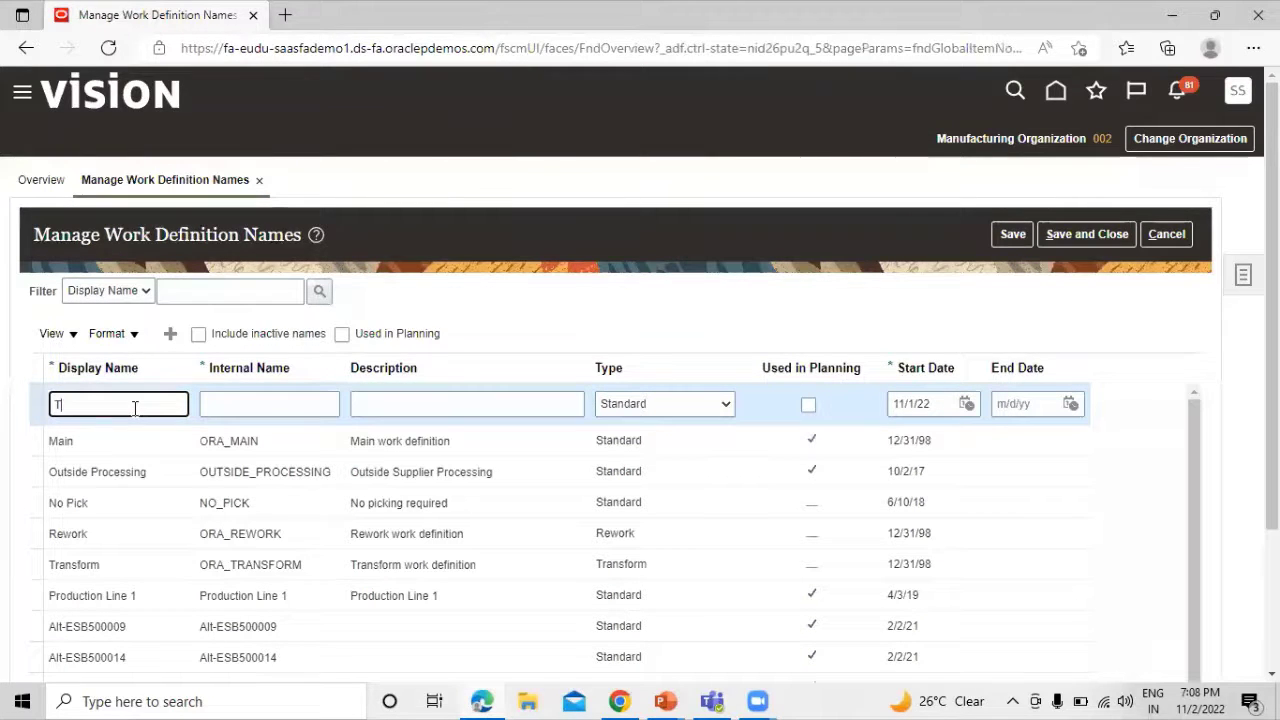
{"action": "type", "text": "ATA"}
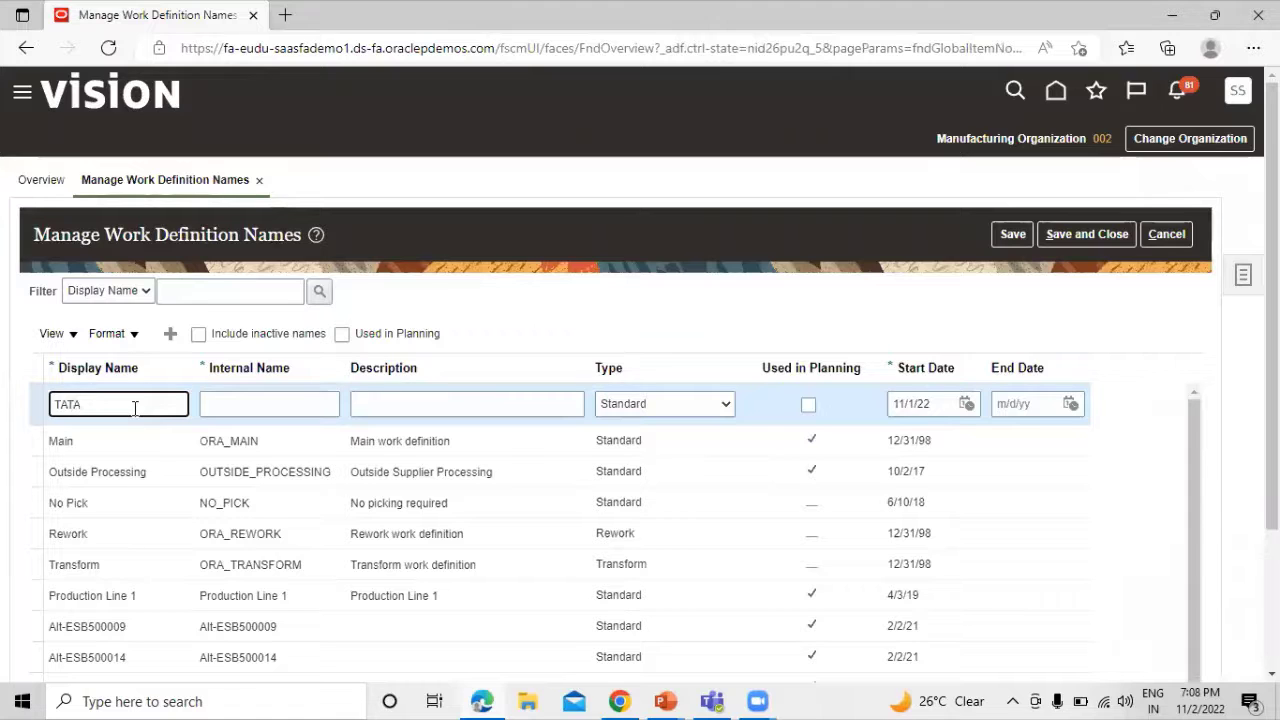
{"action": "type", "text": " wO"}
{"action": "key", "text": "BackSpace"}
{"action": "key", "text": "BackSpace"}
{"action": "key", "text": "BackSpace"}
{"action": "type", "text": "DEFINITION"}
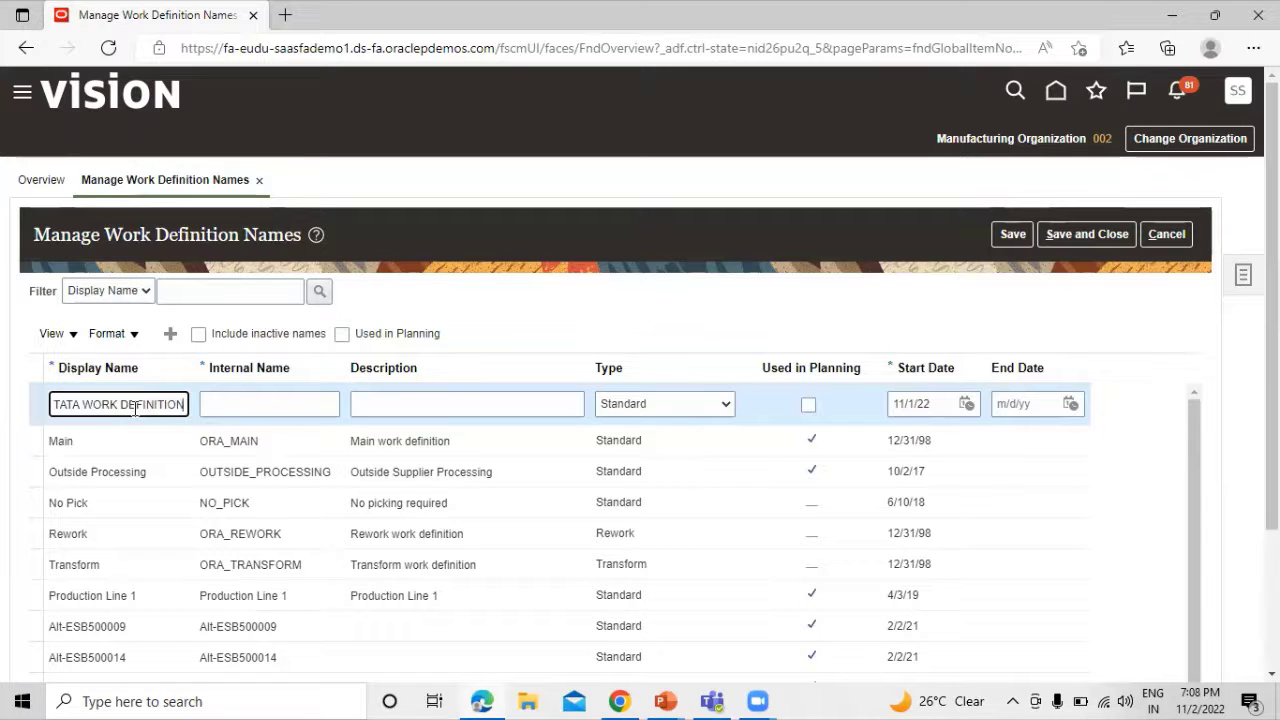
{"action": "key", "text": "BackSpace"}
{"action": "left_click", "coordinate": [114, 400]}
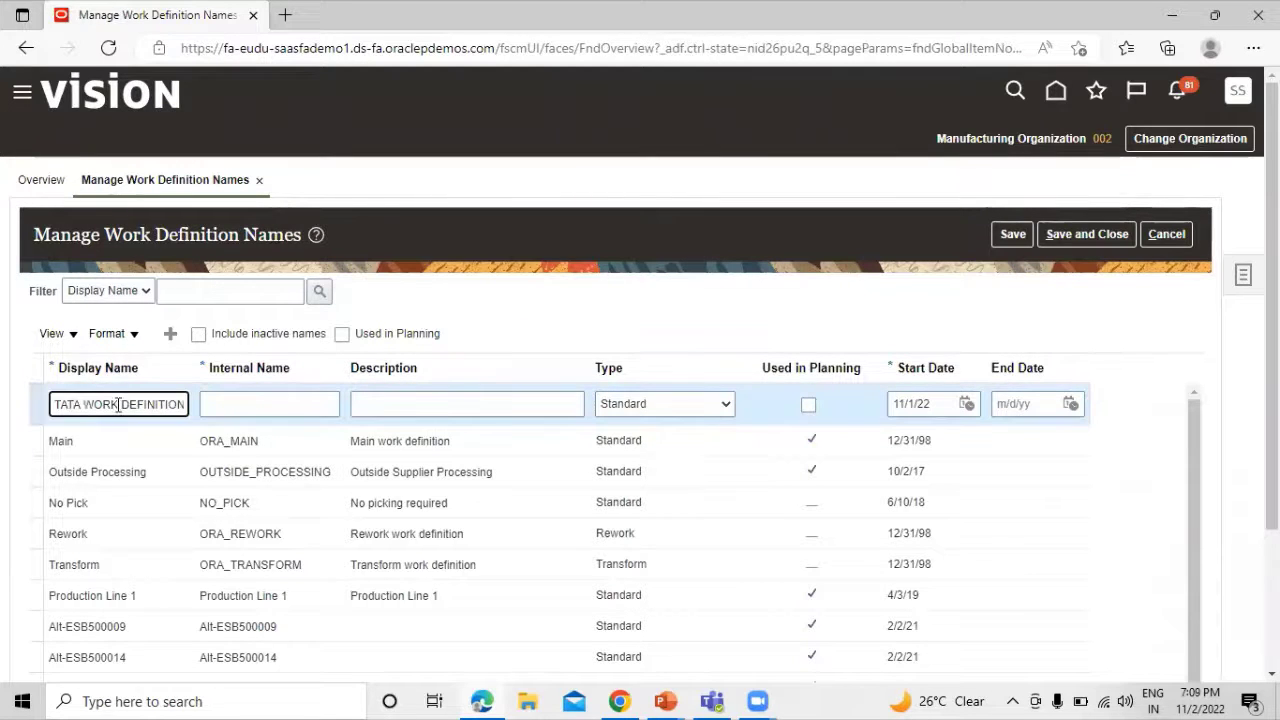
Copy the display name TATA WORK DEFINITION into the new entry's internal name and description.
{"action": "left_click_drag", "start_coordinate": [52, 404], "coordinate": [197, 412]}
{"action": "key", "text": "ctrl+c"}
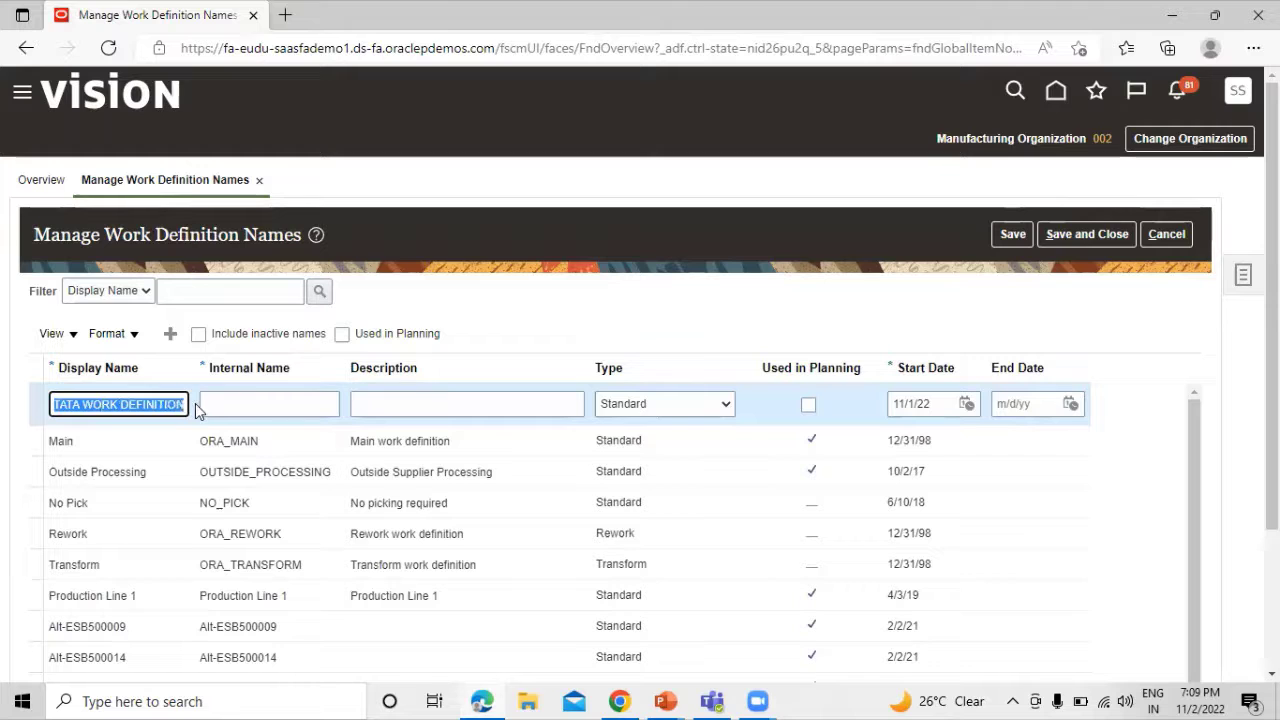
{"action": "left_click", "coordinate": [279, 401]}
{"action": "key", "text": "ctrl+v"}
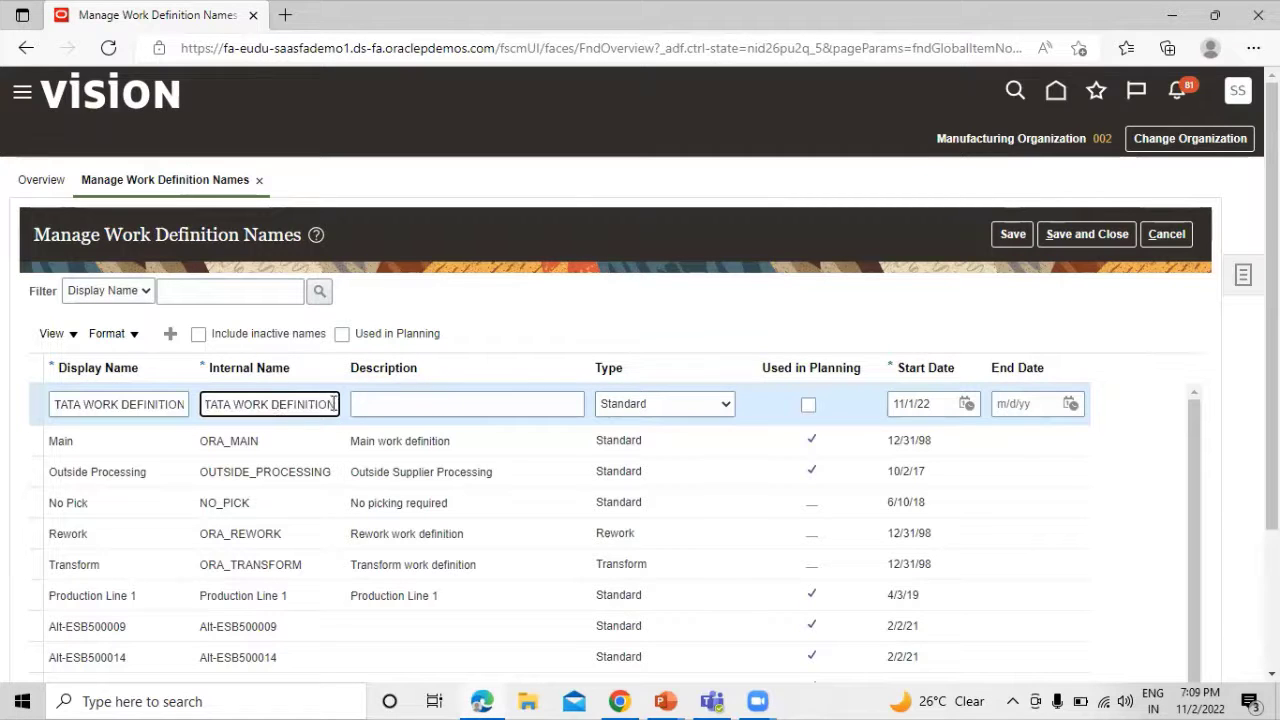
{"action": "left_click", "coordinate": [403, 404]}
{"action": "key", "text": "ctrl+v"}
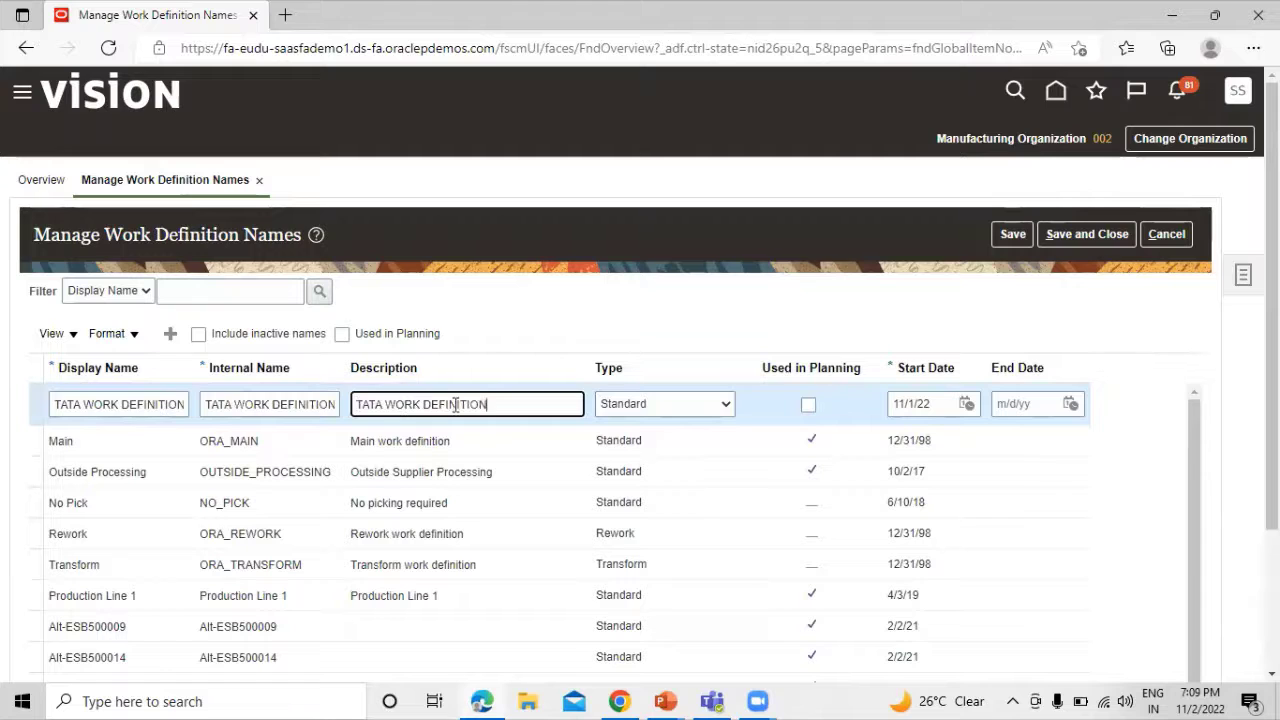
Keep the new entry's type as Standard, mark it as used in planning, and save and close the names list.
{"action": "left_click", "coordinate": [673, 404]}
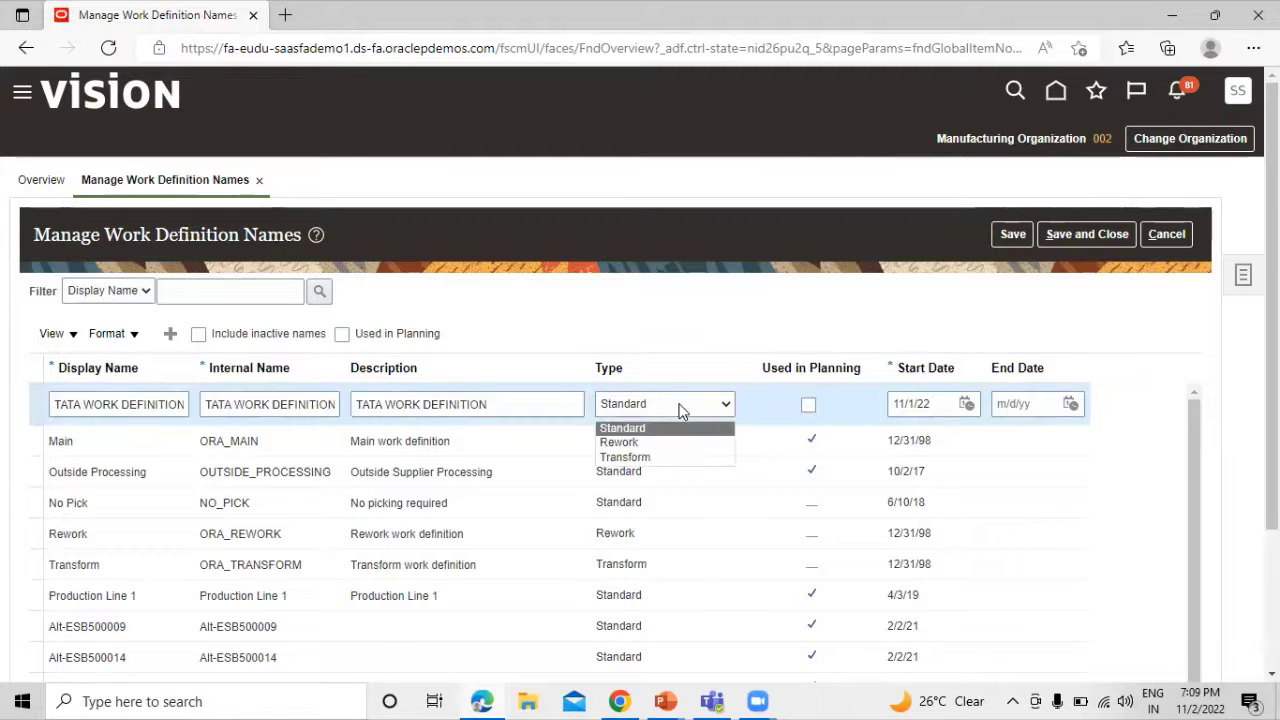
{"action": "left_click", "coordinate": [683, 405]}
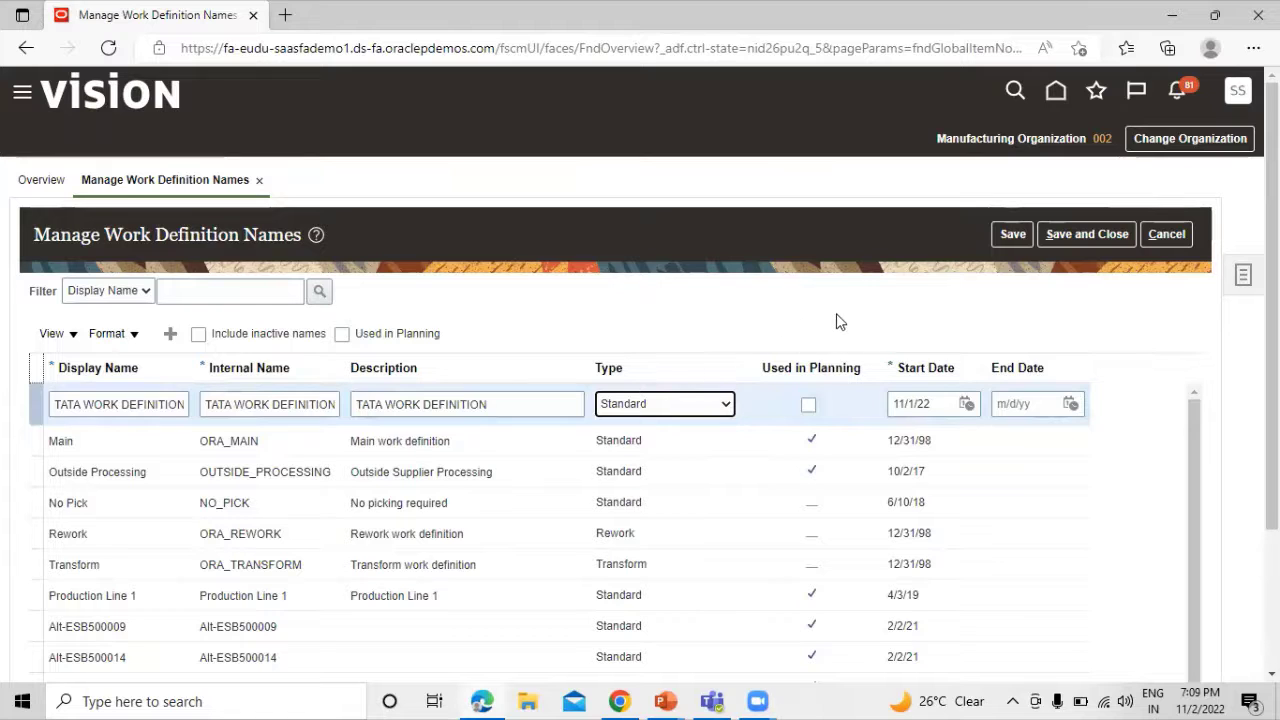
{"action": "left_click", "coordinate": [808, 404]}
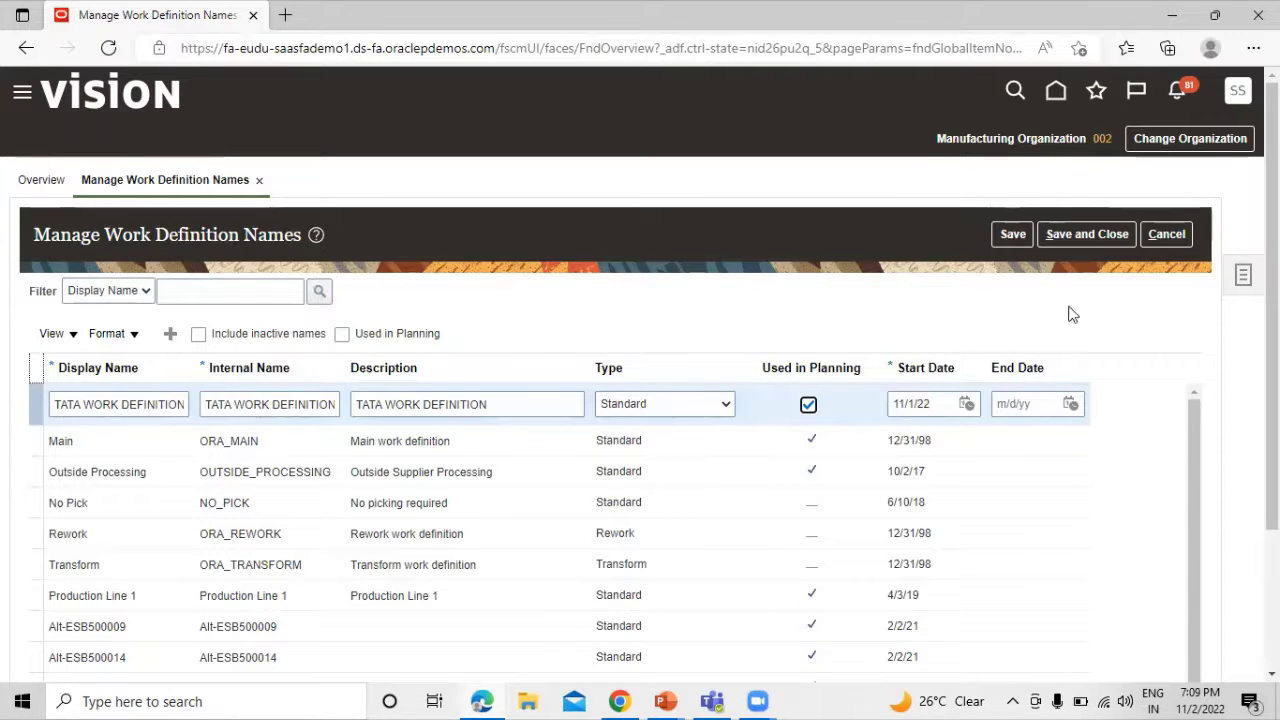
{"action": "left_click", "coordinate": [1096, 240]}
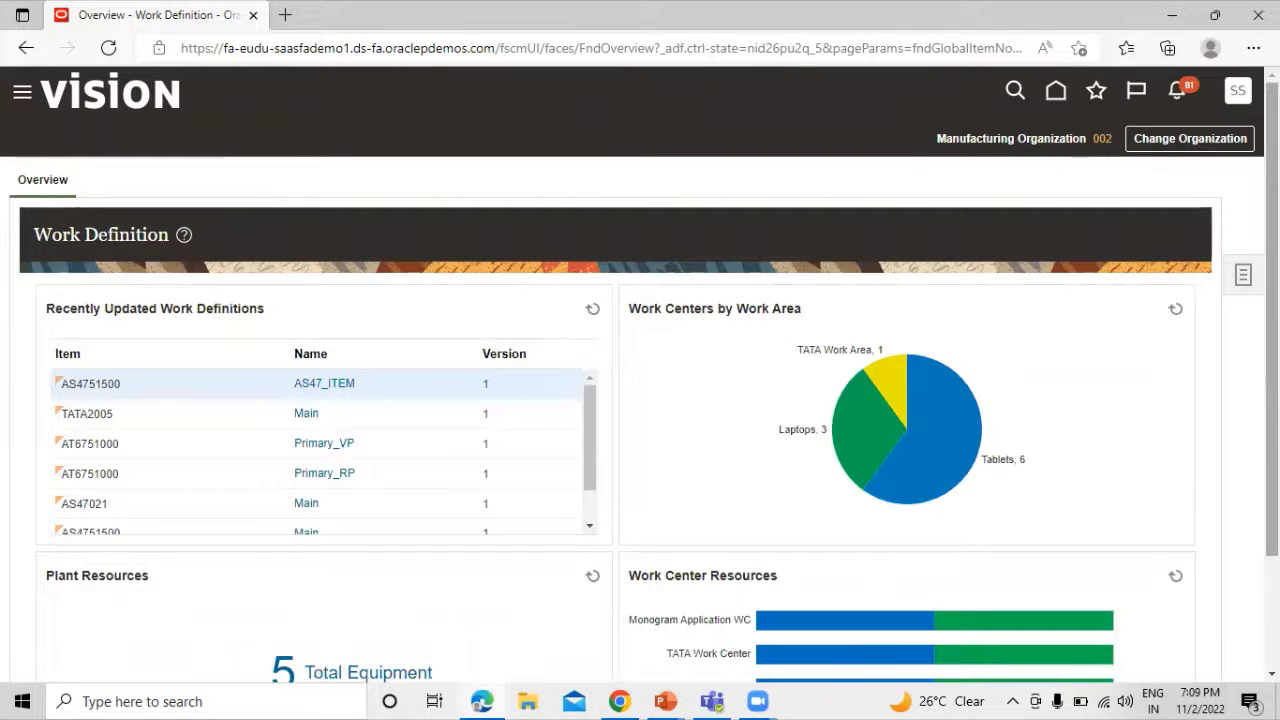
Open the work definitions management page and start creating a work definition with the New work definition option.
{"action": "left_click", "coordinate": [1243, 278]}
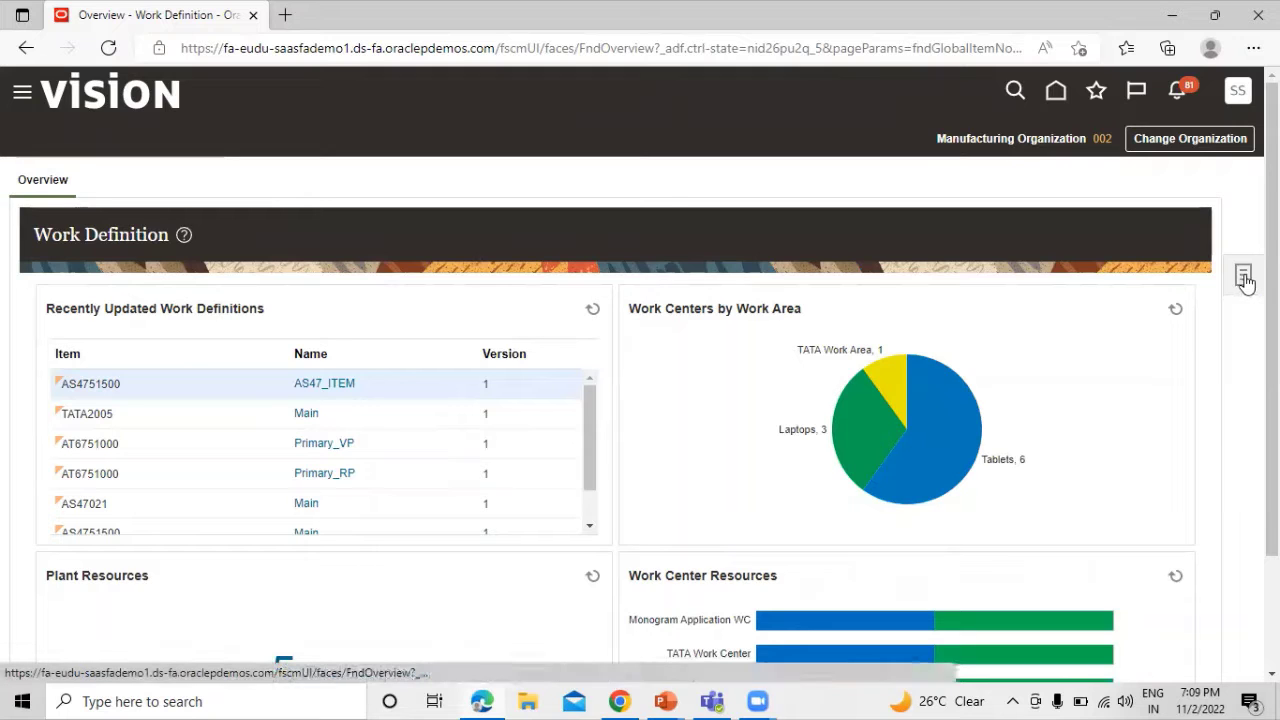
{"action": "left_click", "coordinate": [1166, 156]}
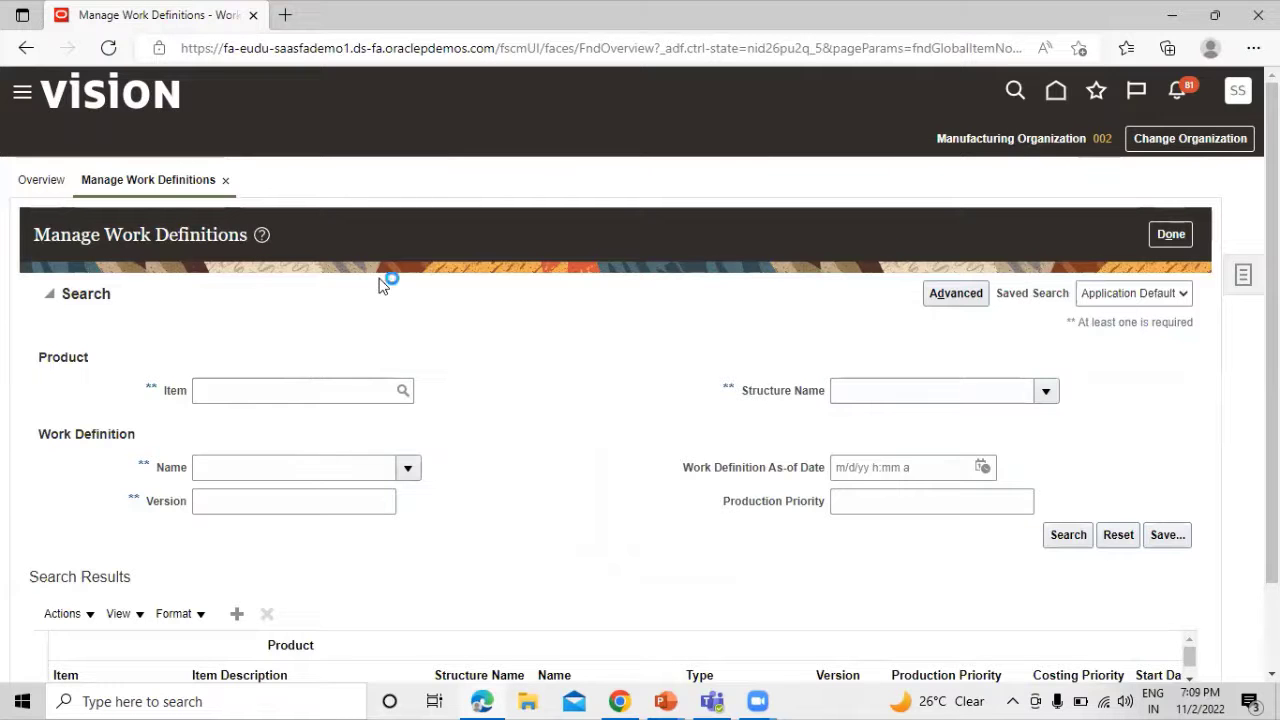
{"action": "scroll", "coordinate": [556, 320], "scroll_direction": "down", "scroll_amount": 2}
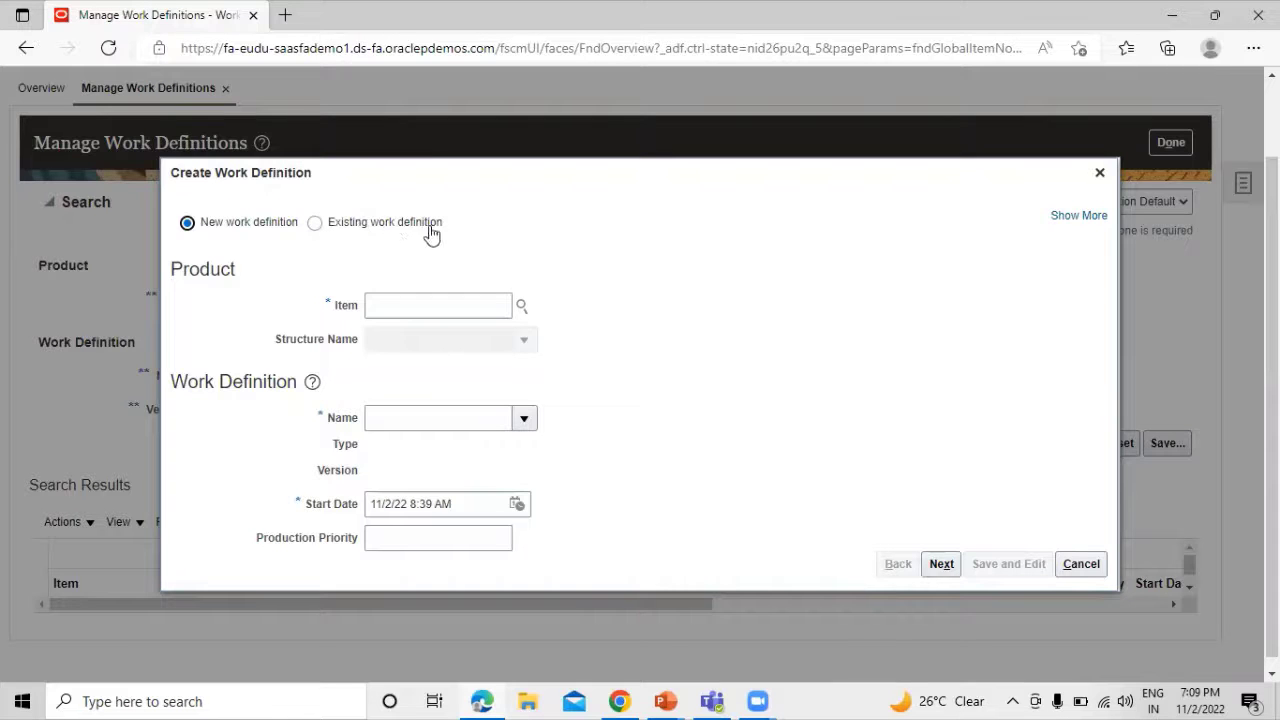
{"action": "left_click", "coordinate": [315, 222]}
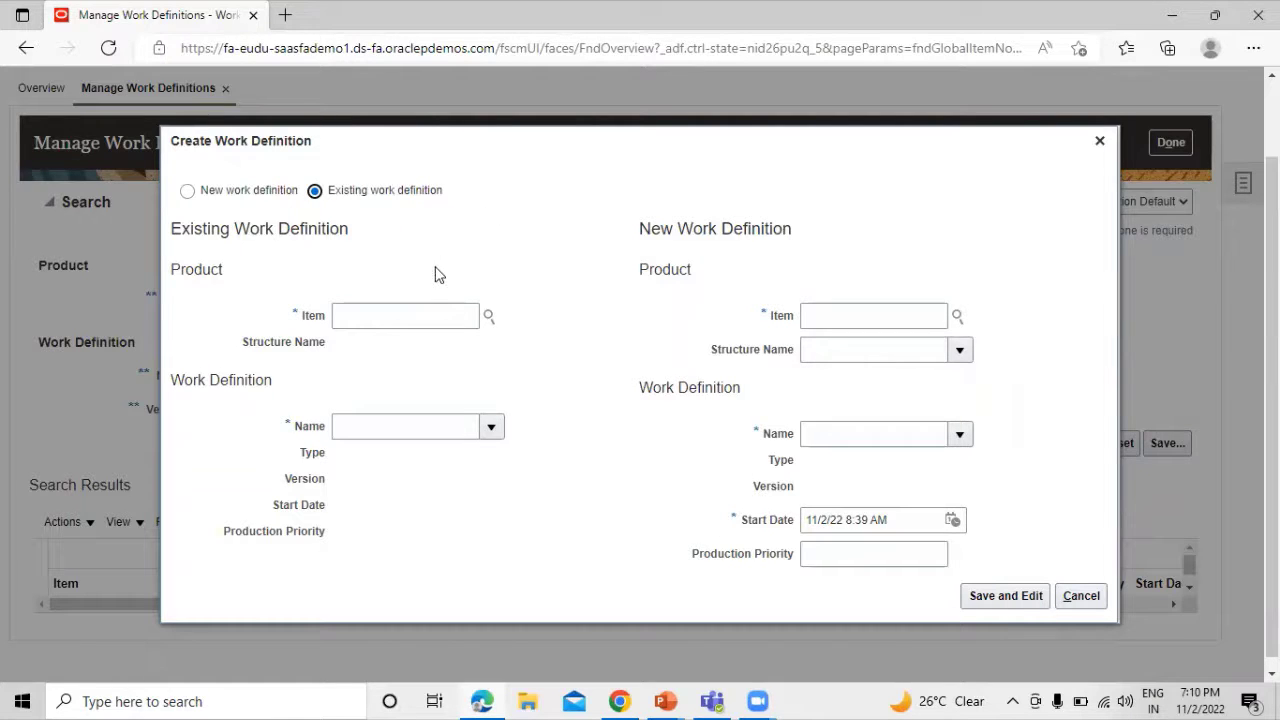
{"action": "left_click", "coordinate": [187, 191]}
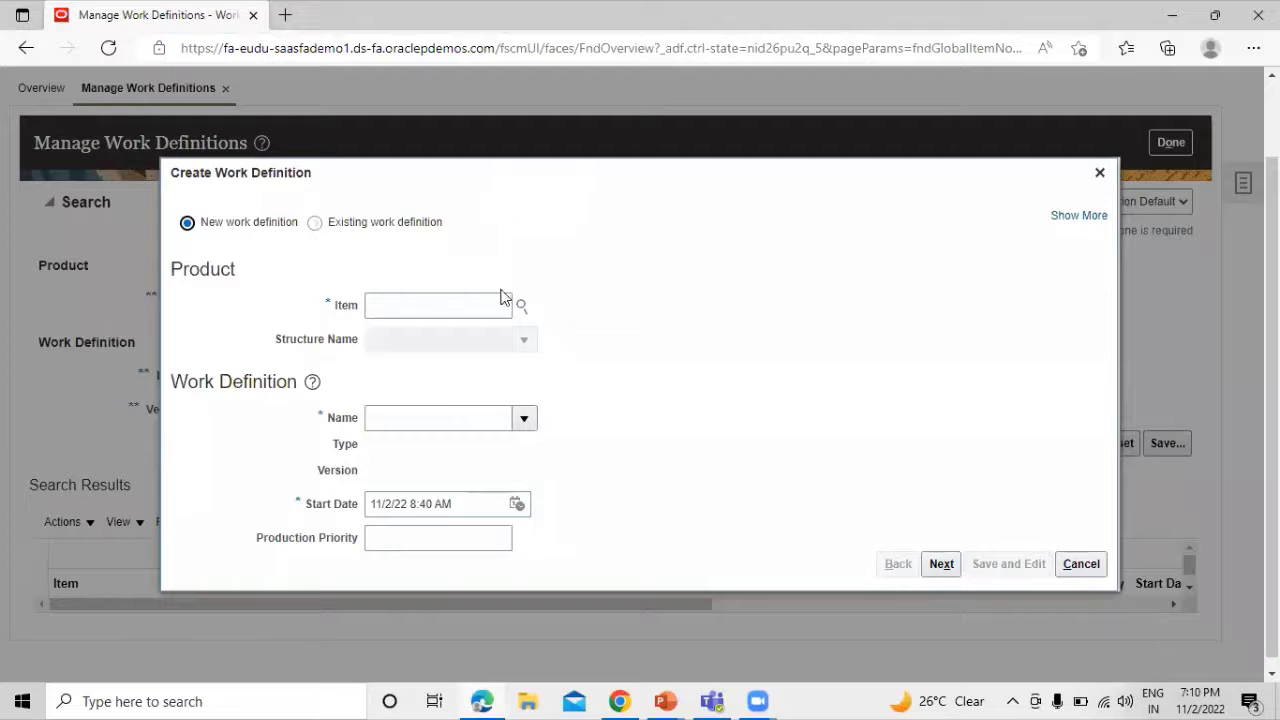
Search for items starting with AS4751, choose AS4751500 as the product, and set its structure name to Production.
{"action": "left_click", "coordinate": [521, 306]}
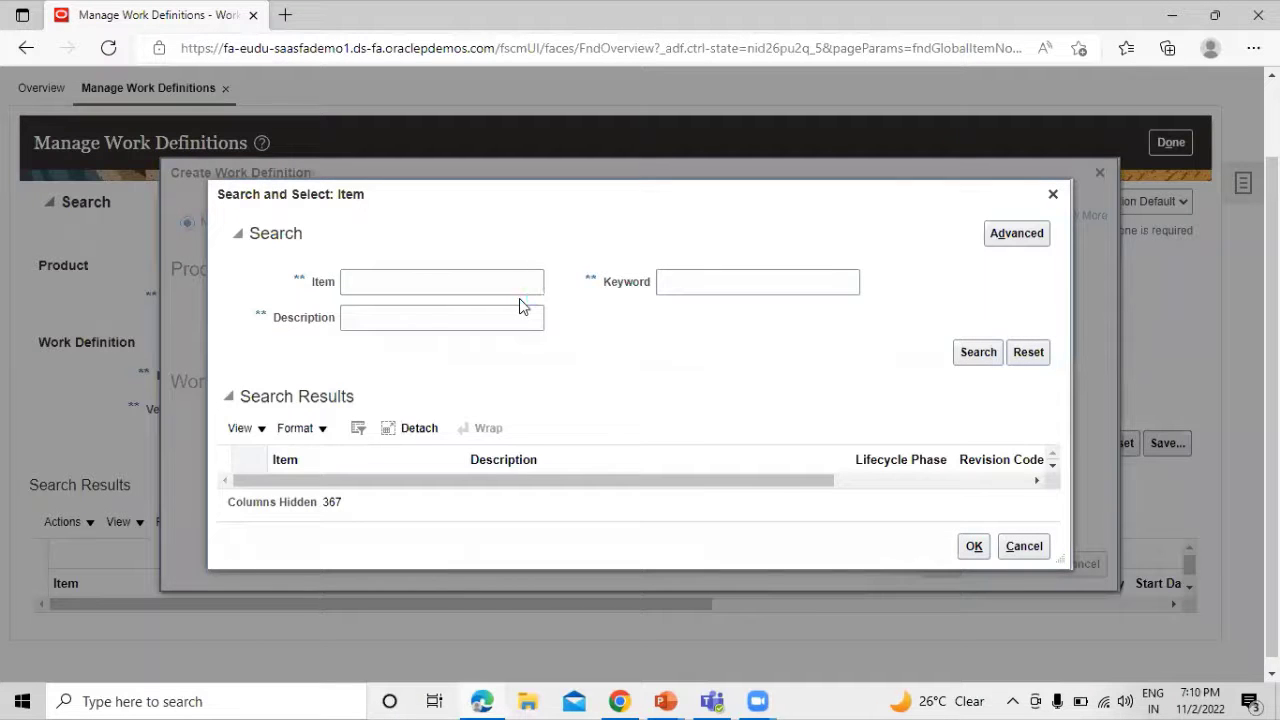
{"action": "left_click", "coordinate": [494, 278]}
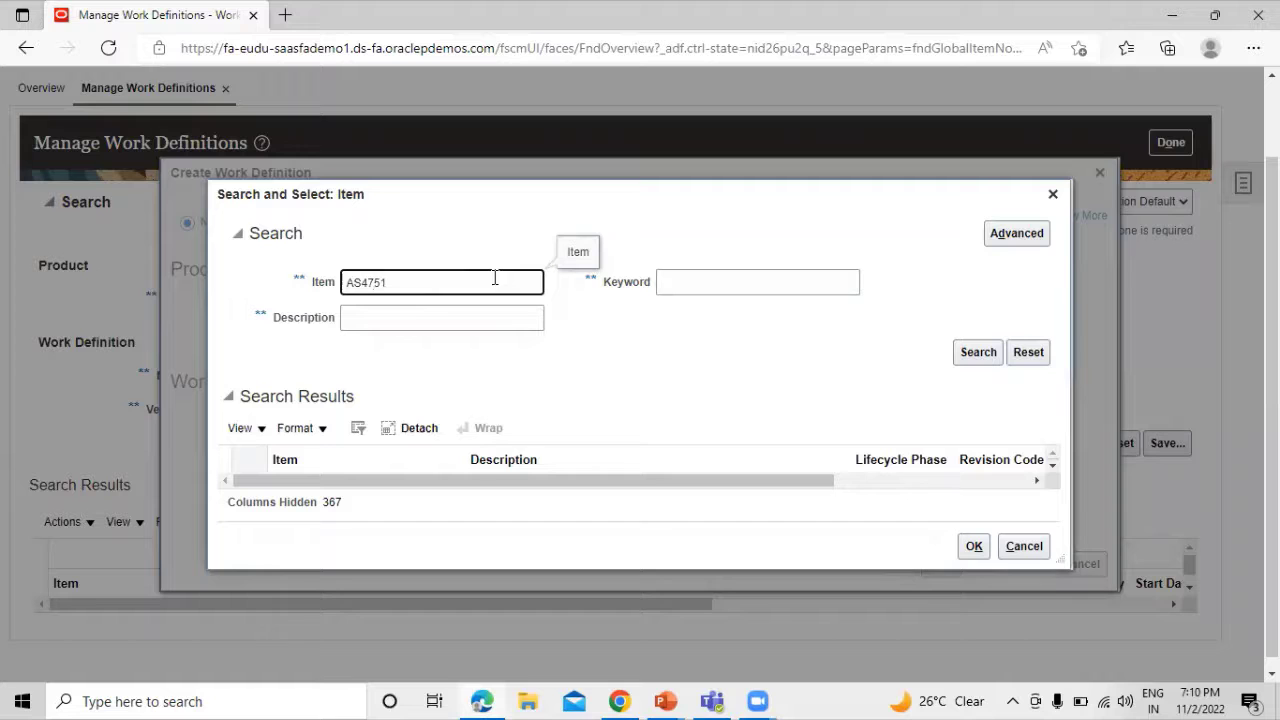
{"action": "key", "text": "Return"}
{"action": "left_click", "coordinate": [370, 478]}
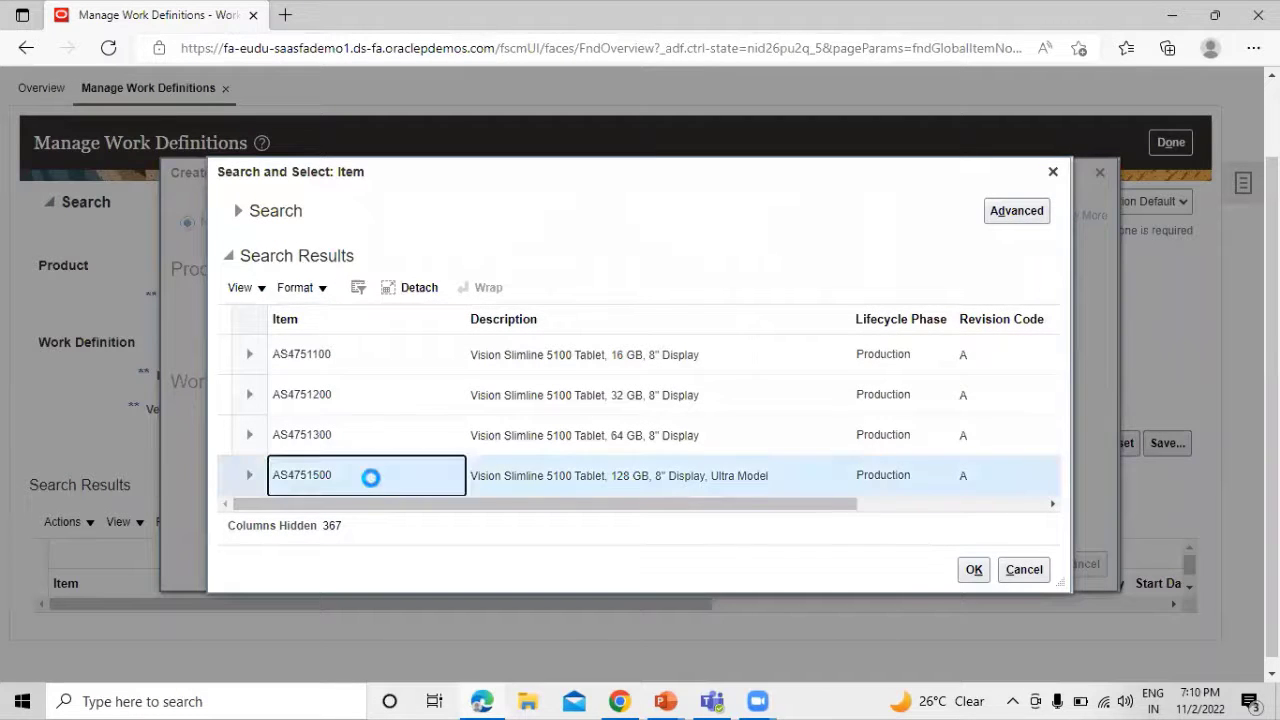
{"action": "left_click", "coordinate": [982, 574]}
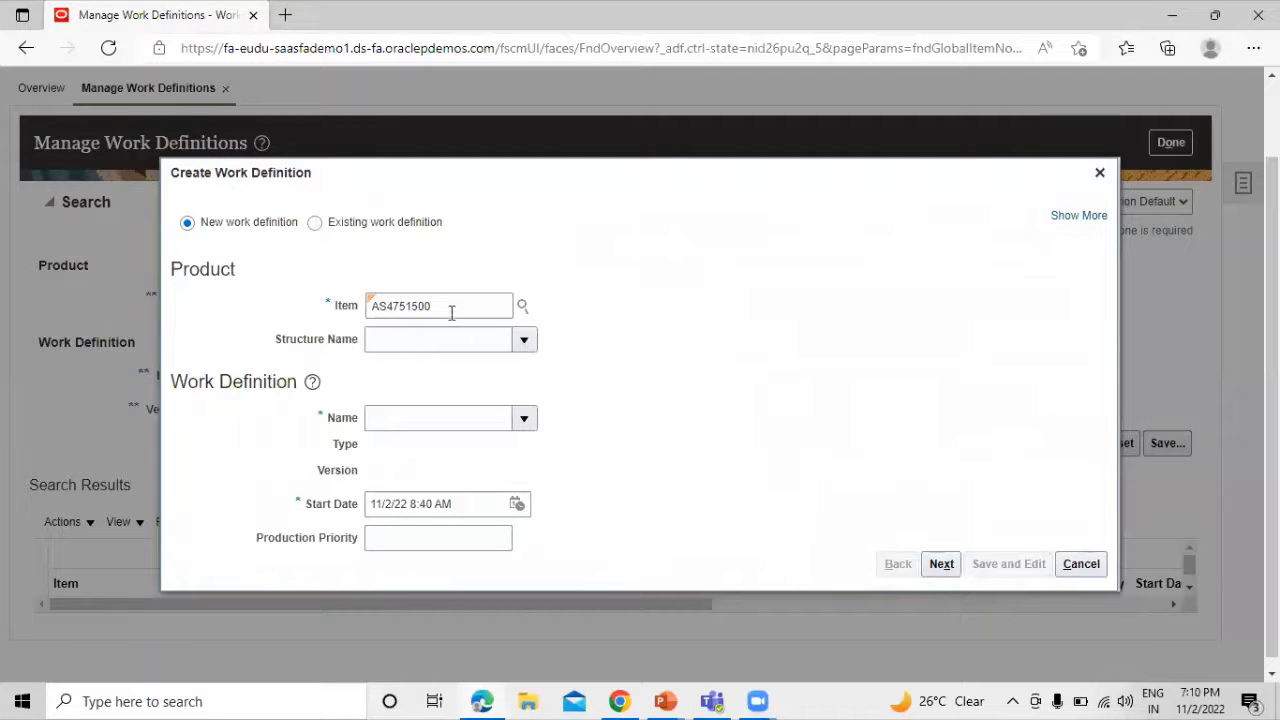
{"action": "left_click", "coordinate": [524, 340]}
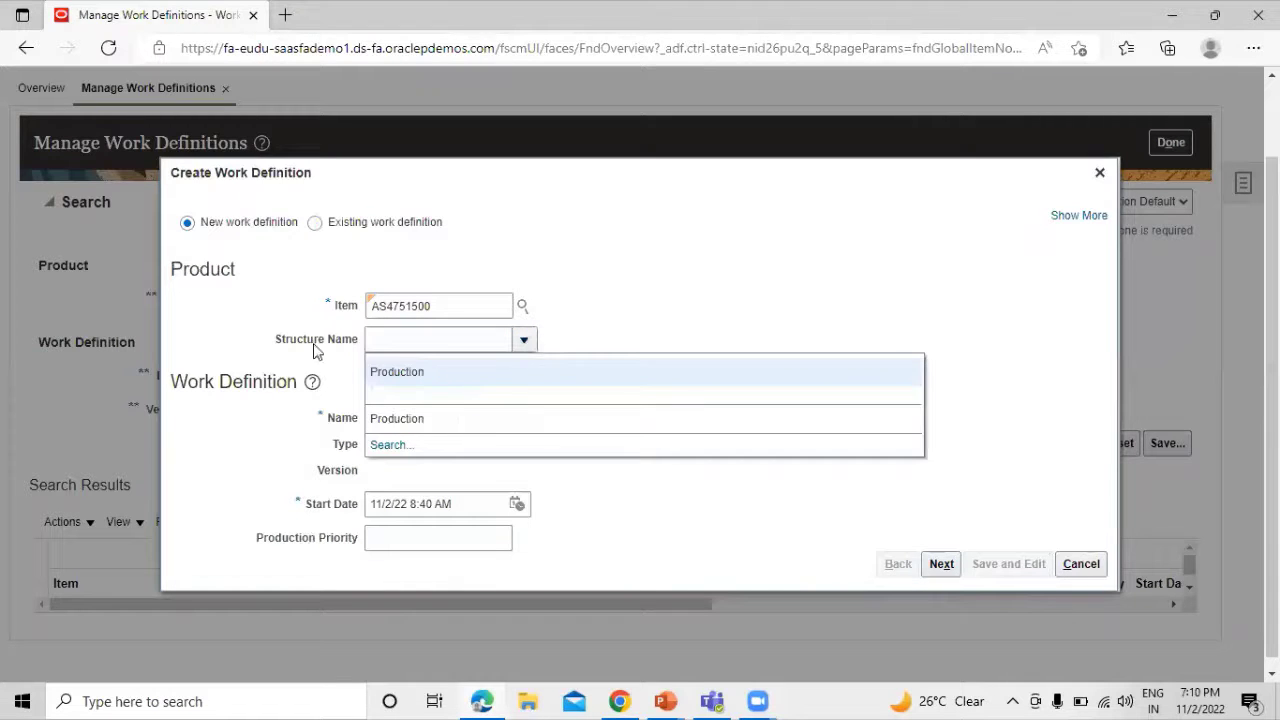
{"action": "left_click", "coordinate": [404, 372]}
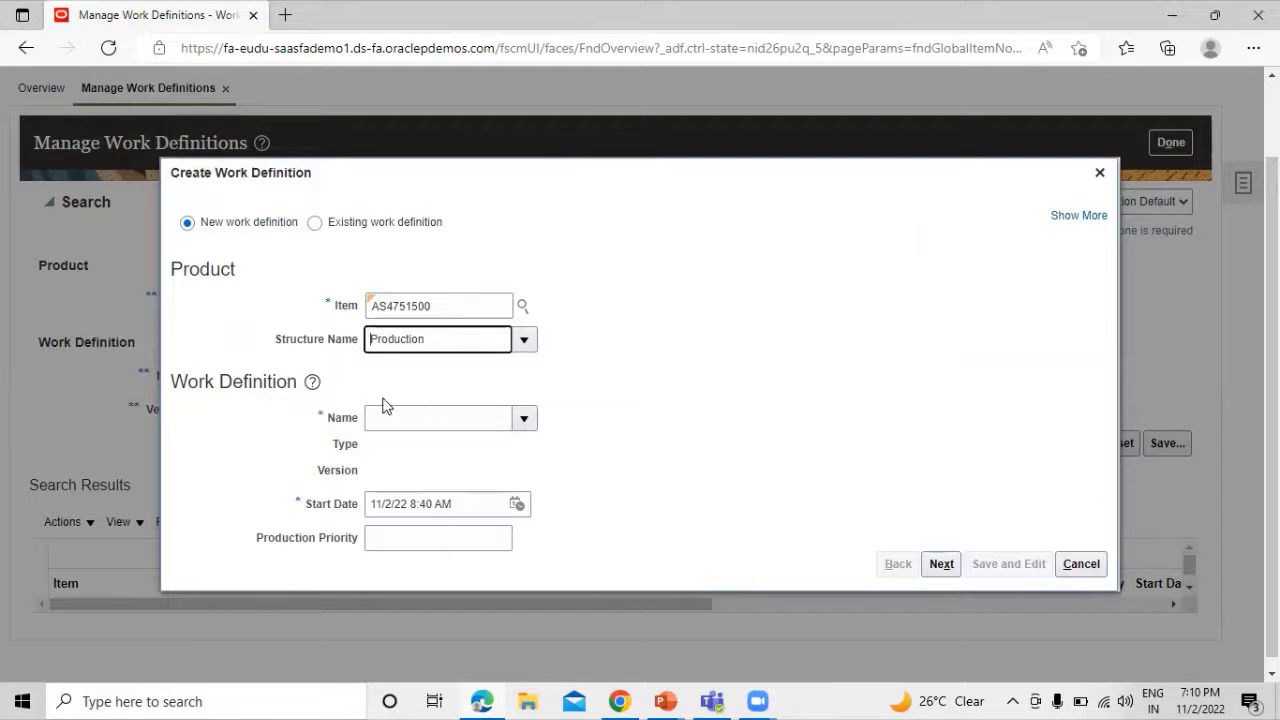
Find the name TATA WORK DEFINITION by searching for TATA, assign it to the work definition, and proceed to its operations.
{"action": "left_click", "coordinate": [522, 418]}
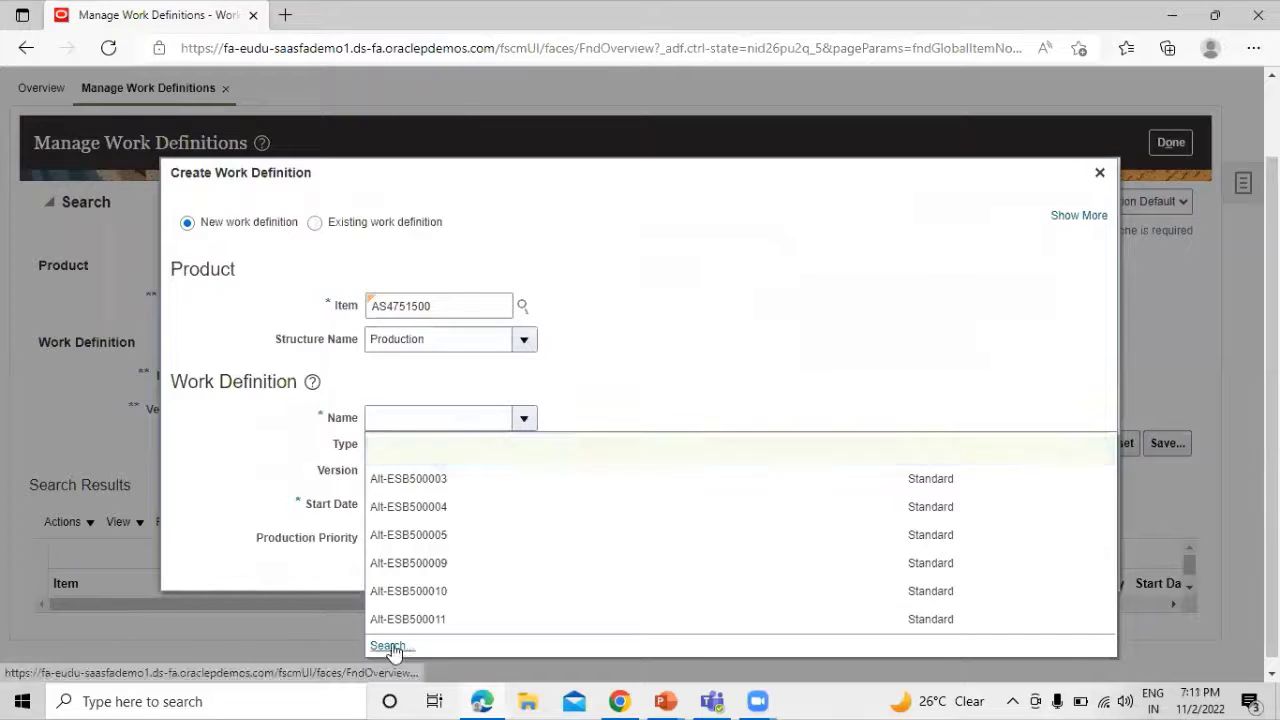
{"action": "left_click", "coordinate": [388, 646]}
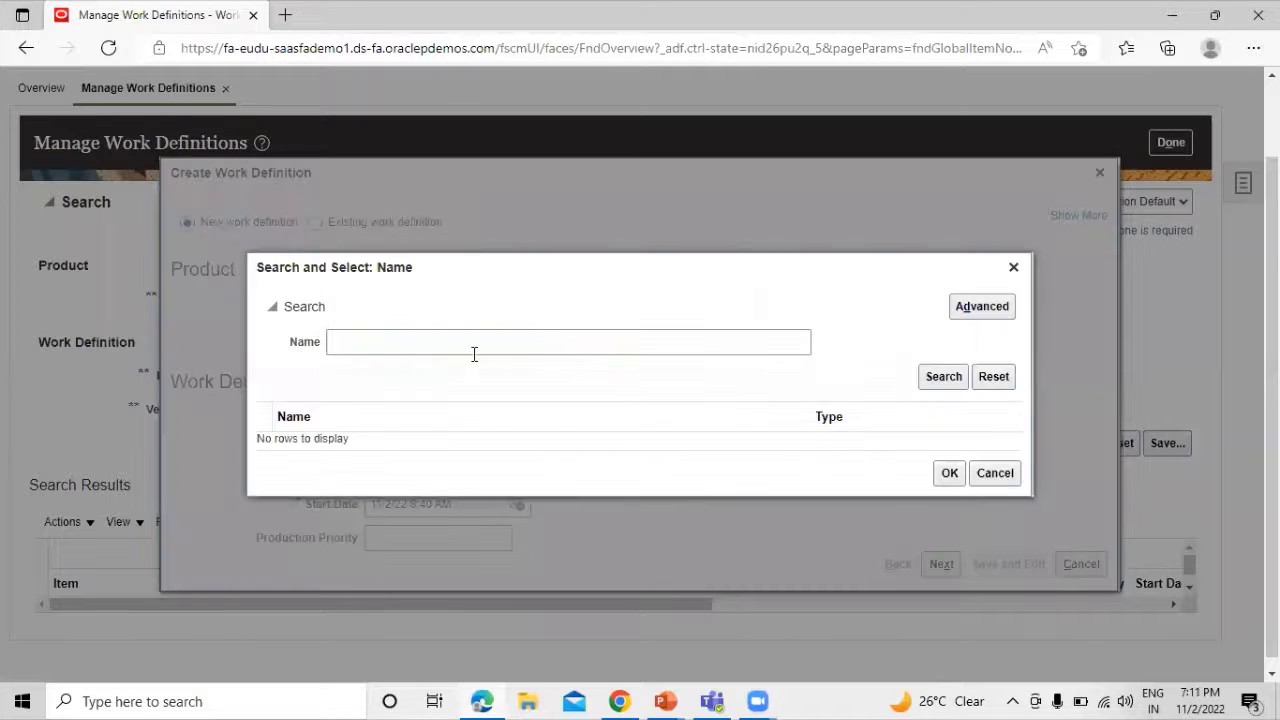
{"action": "left_click", "coordinate": [474, 343]}
{"action": "type", "text": "TATA"}
{"action": "left_click", "coordinate": [958, 380]}
{"action": "left_click", "coordinate": [514, 446]}
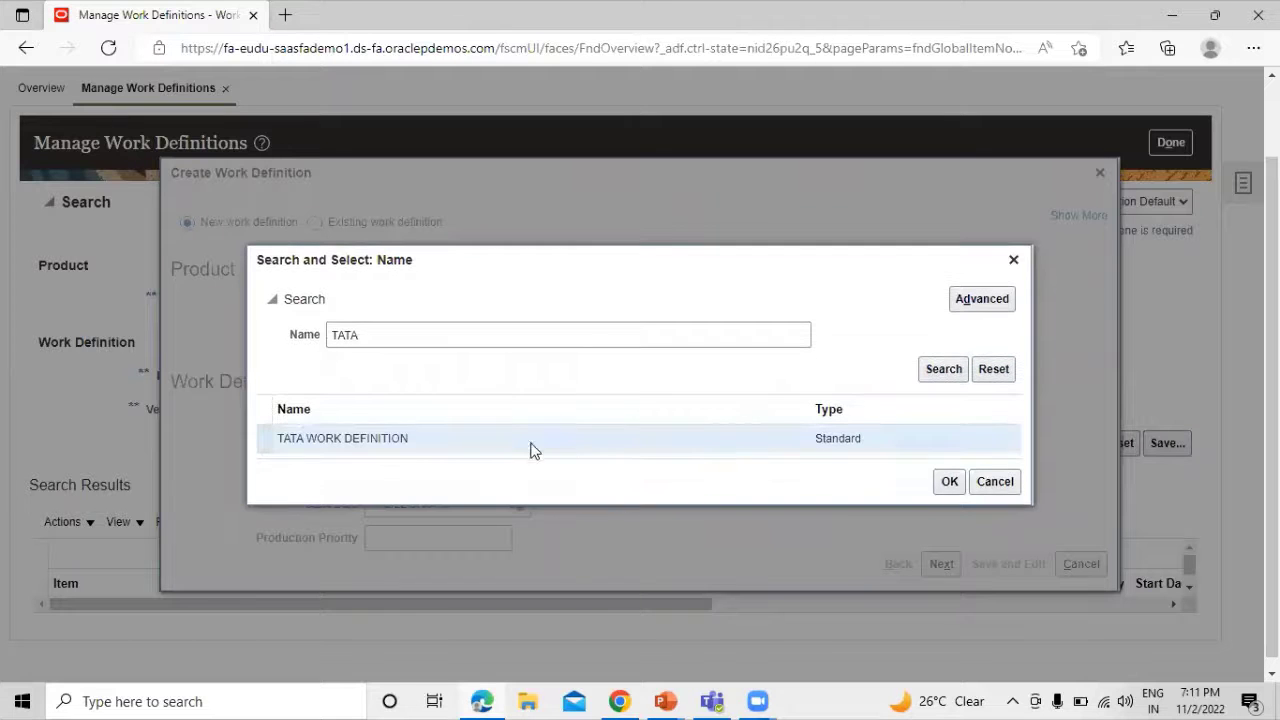
{"action": "left_click", "coordinate": [950, 481]}
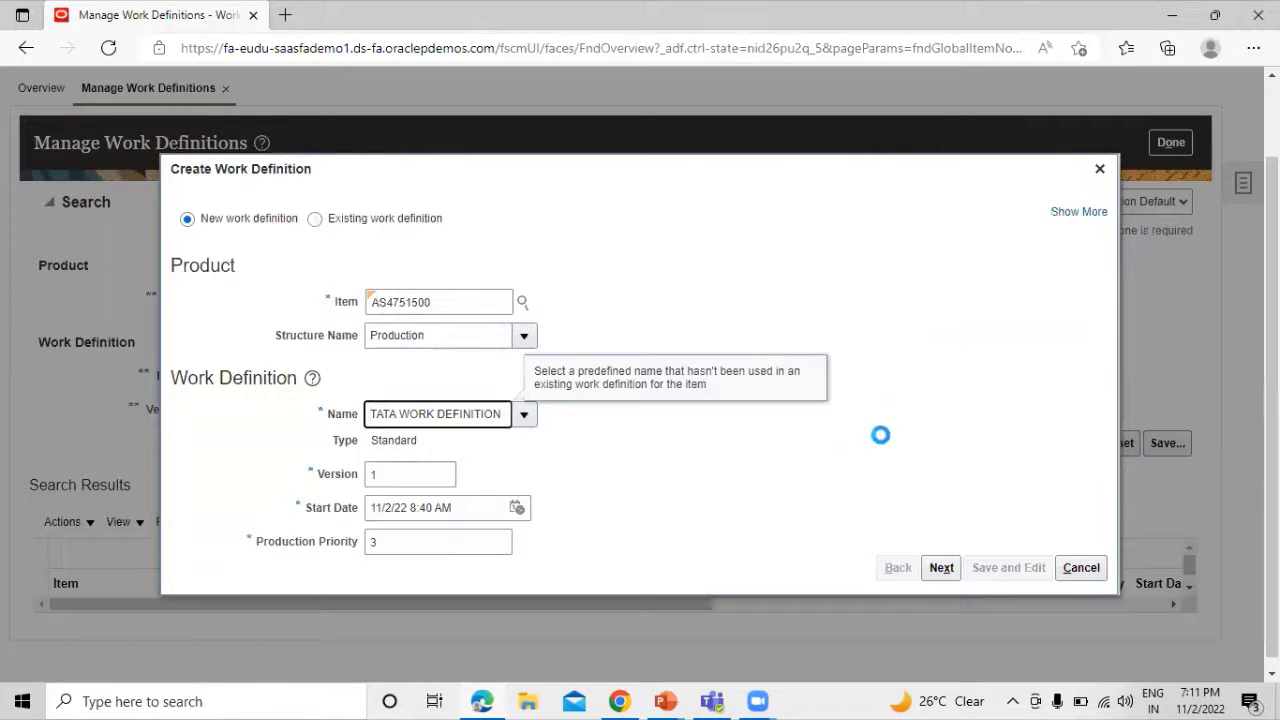
{"action": "left_click", "coordinate": [941, 569]}
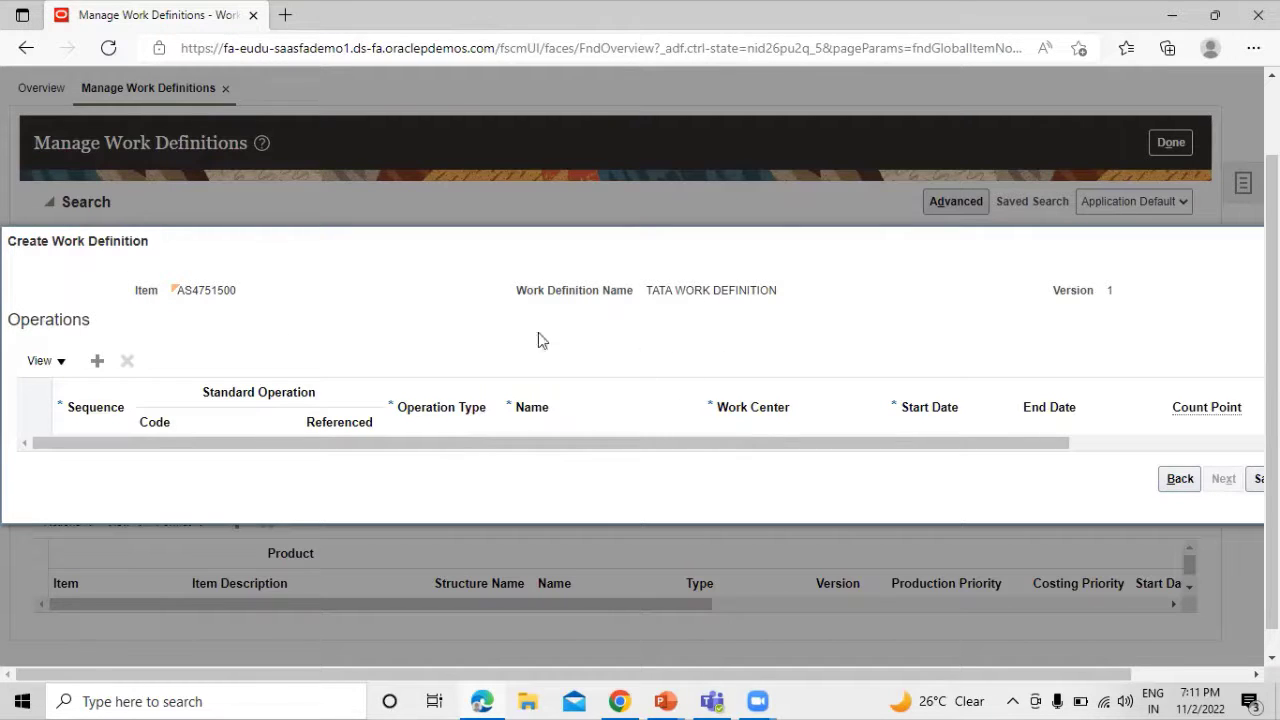
Add operation sequence 10 to the work definition using the standard operation TASSY (Tablet Assembly).
{"action": "left_click", "coordinate": [97, 362]}
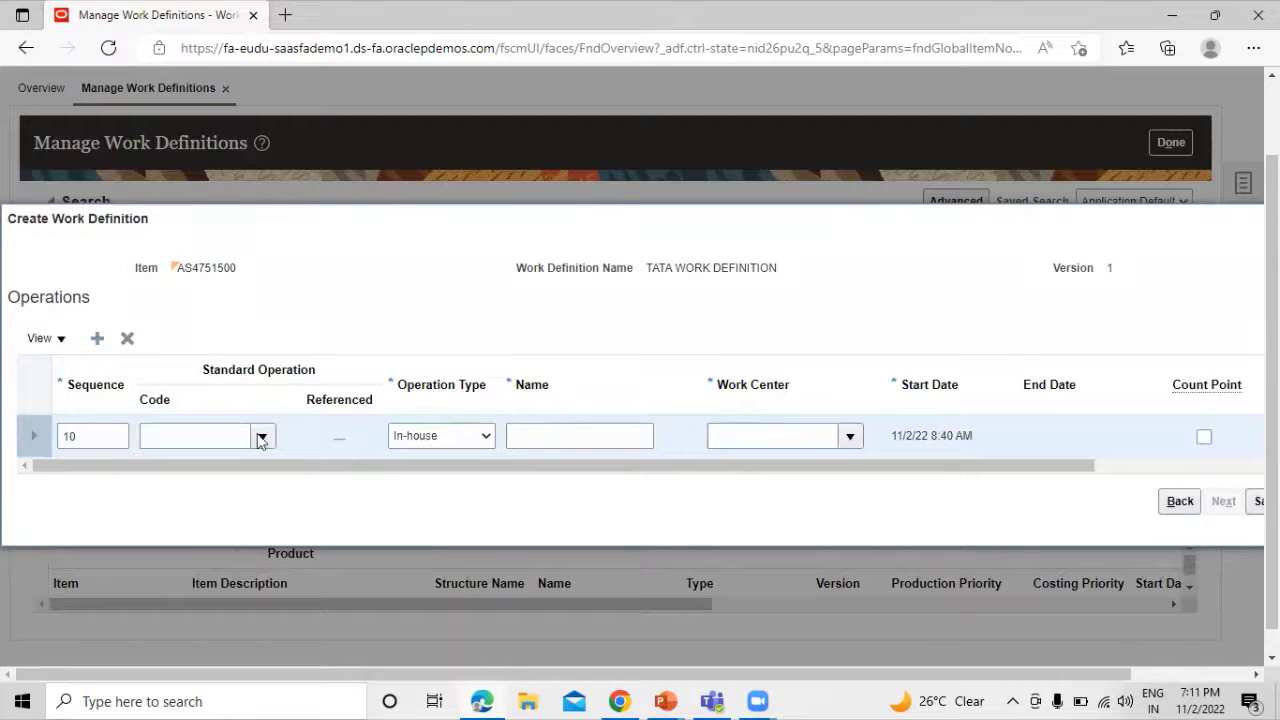
{"action": "left_click", "coordinate": [264, 437]}
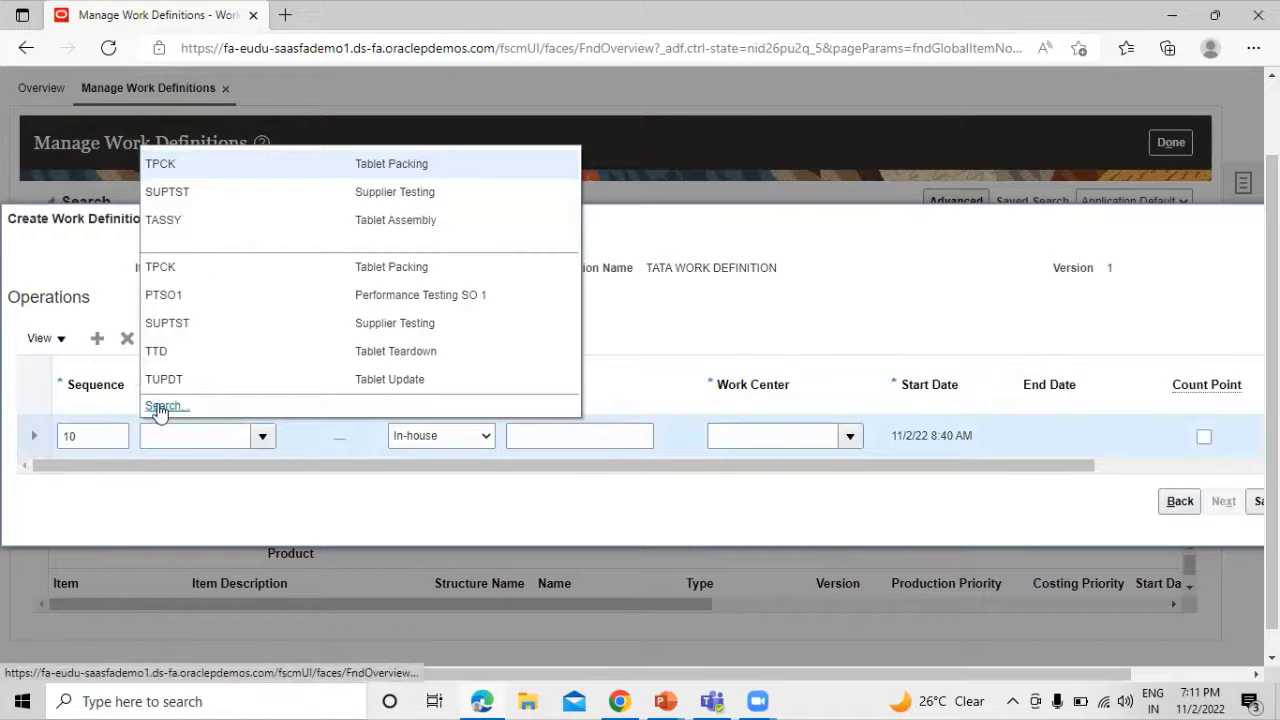
{"action": "left_click", "coordinate": [158, 401]}
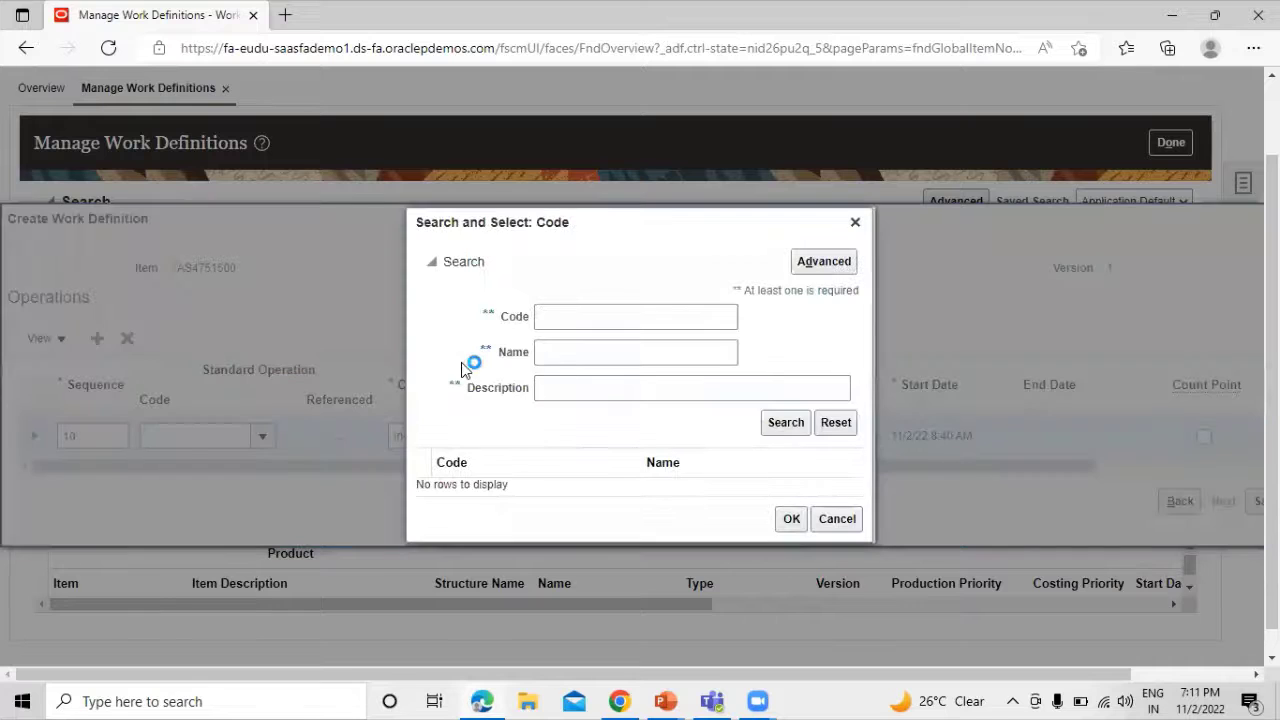
{"action": "left_click", "coordinate": [855, 523]}
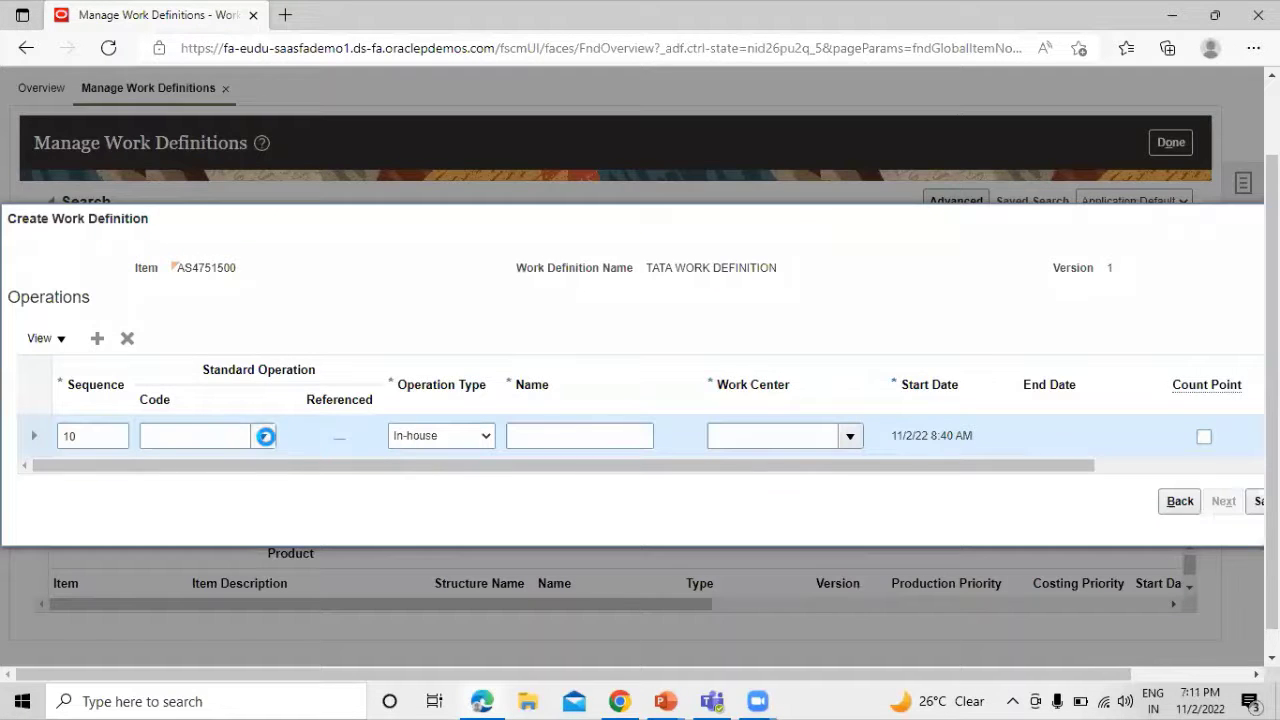
{"action": "left_click", "coordinate": [265, 436]}
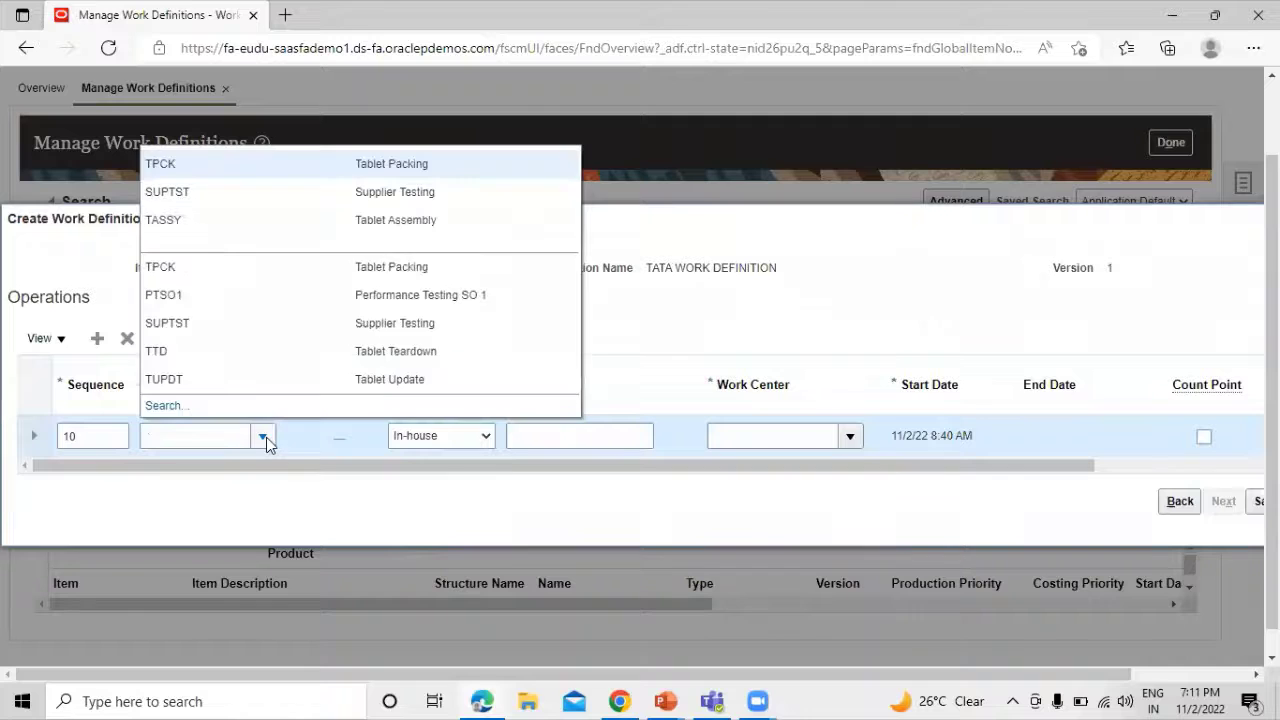
{"action": "left_click", "coordinate": [250, 226]}
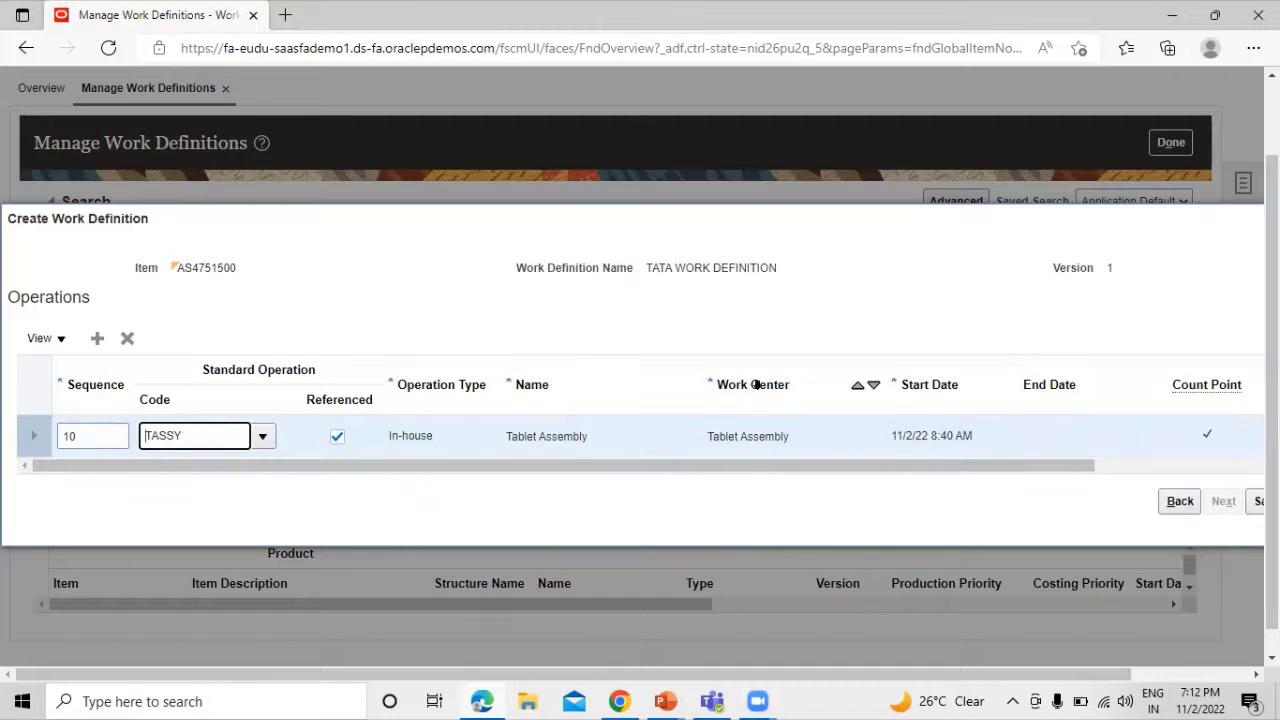
{"action": "left_click_drag", "start_coordinate": [740, 466], "coordinate": [463, 488]}
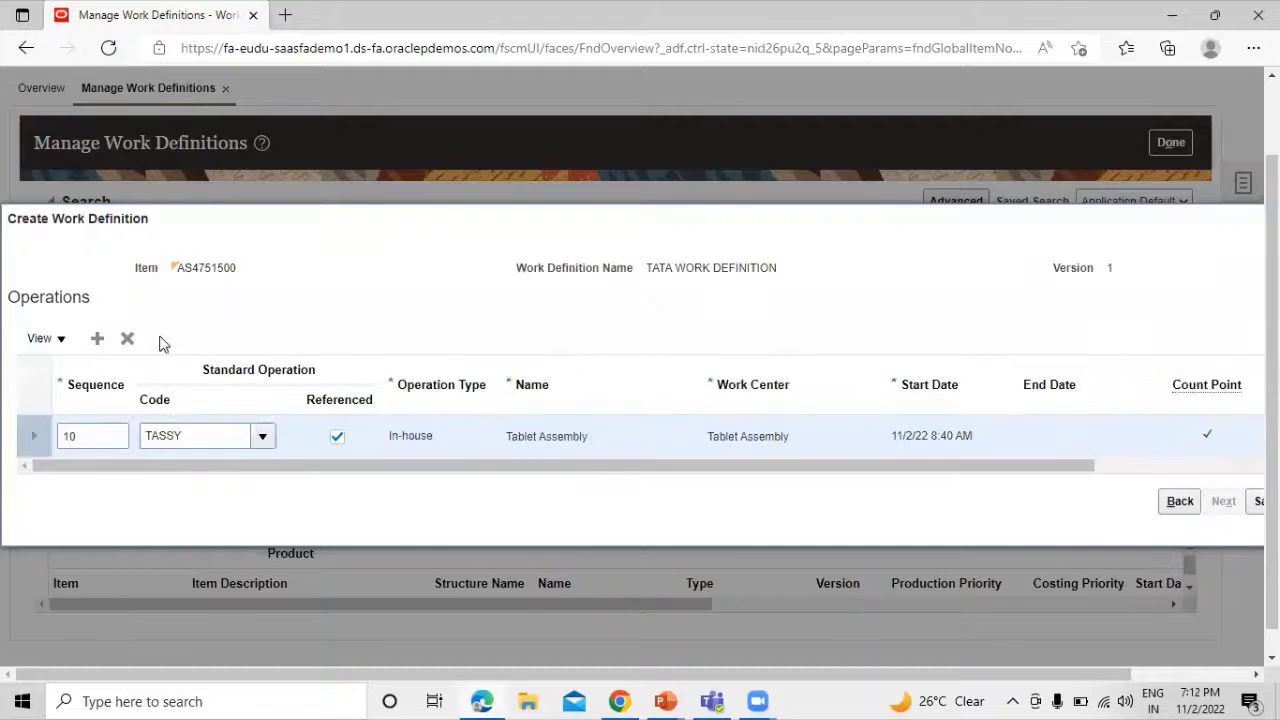
Add operation sequence 20 using the standard operation SUPTST (Supplier Testing), and collapse its details.
{"action": "left_click", "coordinate": [97, 338]}
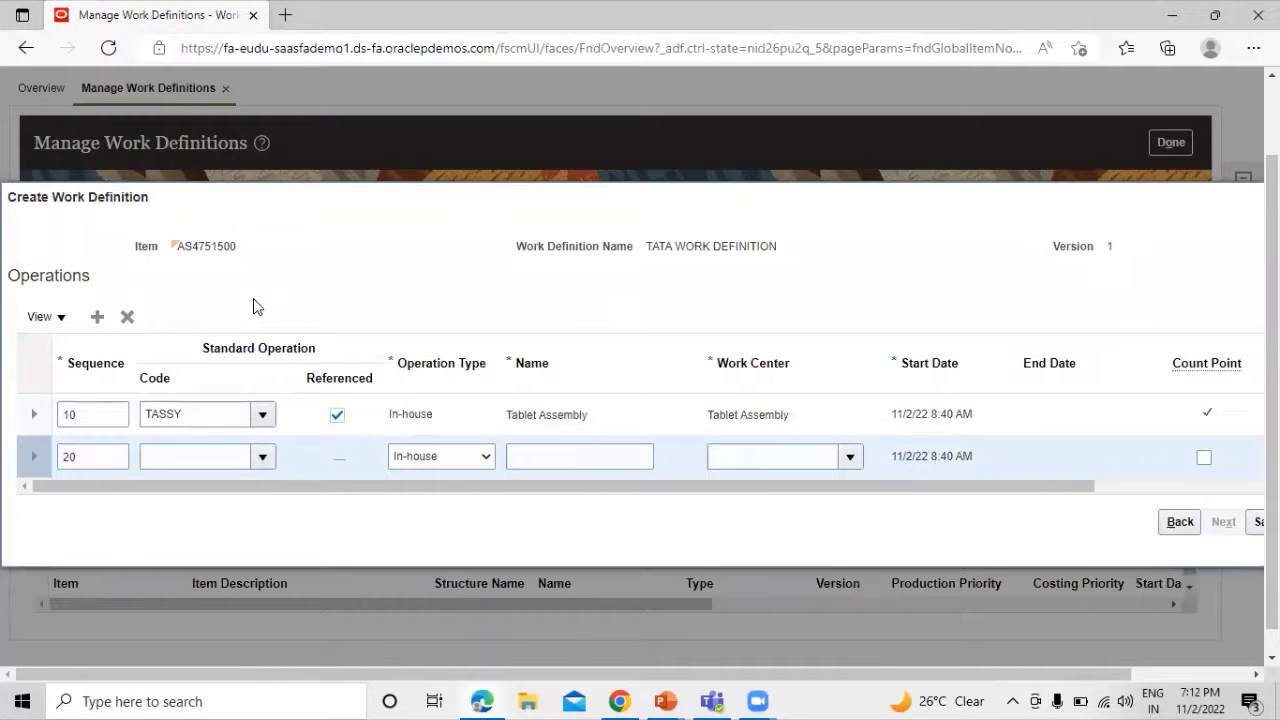
{"action": "left_click", "coordinate": [263, 457]}
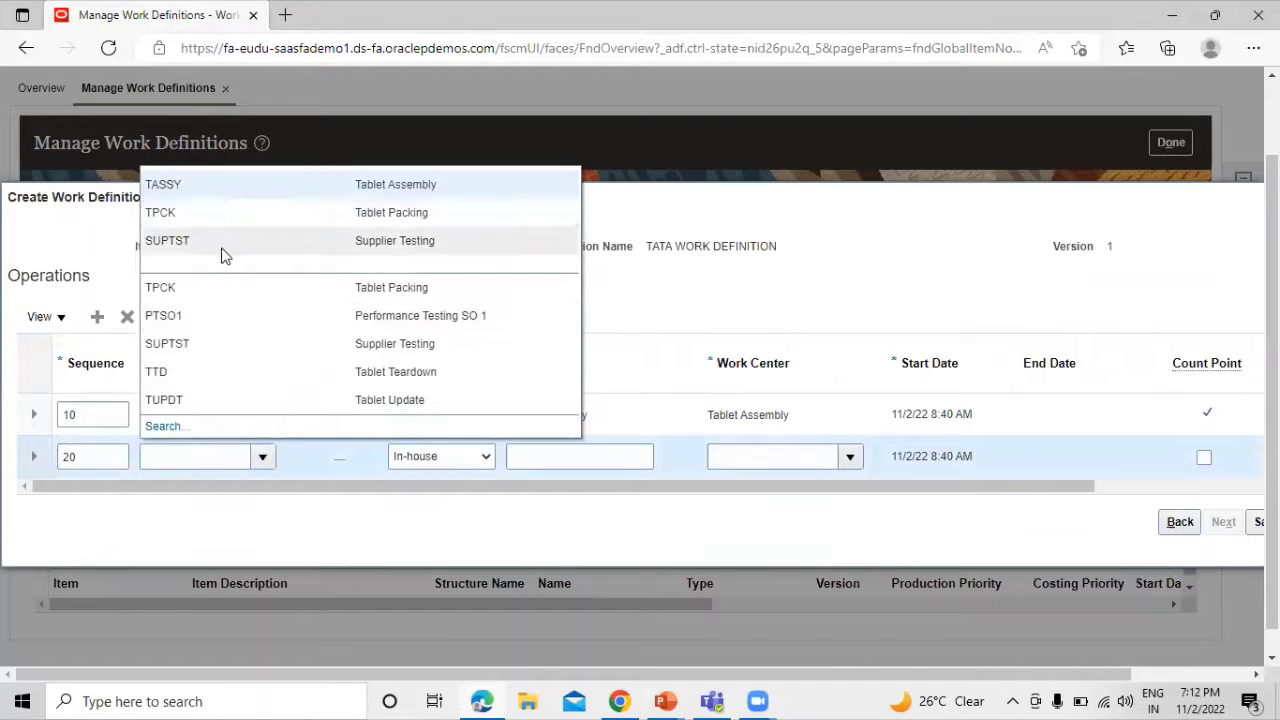
{"action": "left_click", "coordinate": [221, 246]}
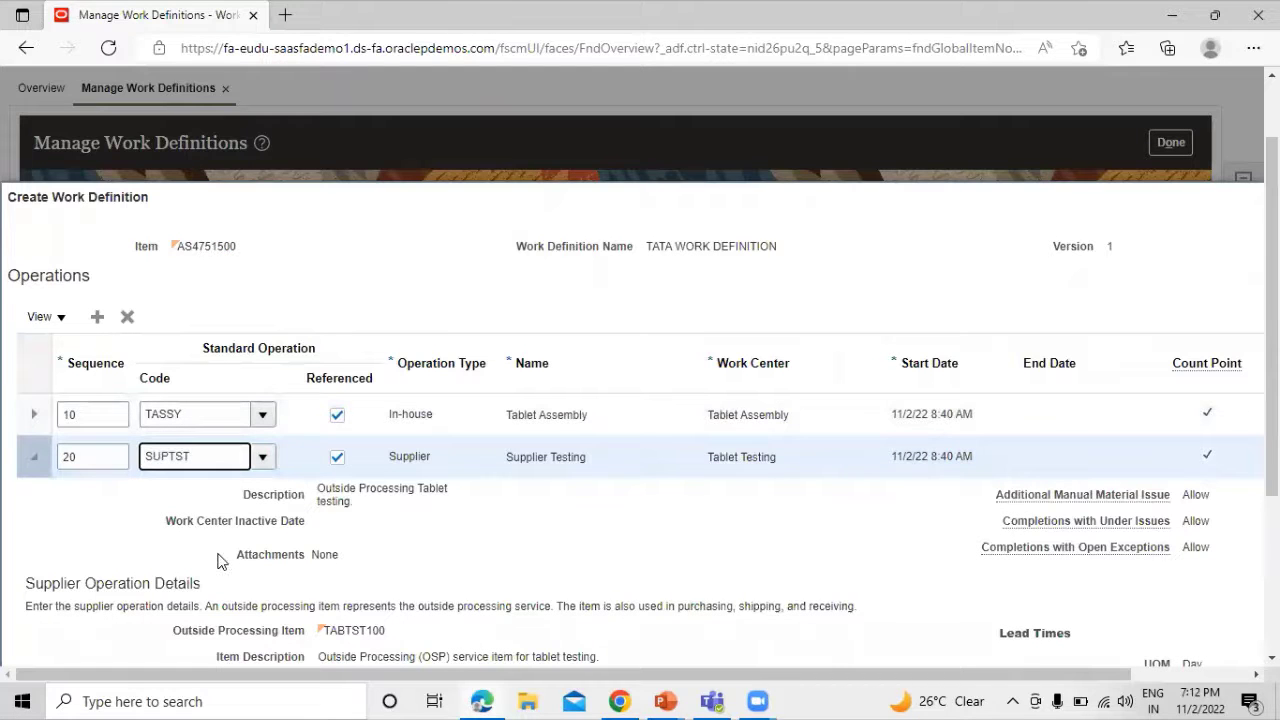
{"action": "left_click", "coordinate": [30, 459]}
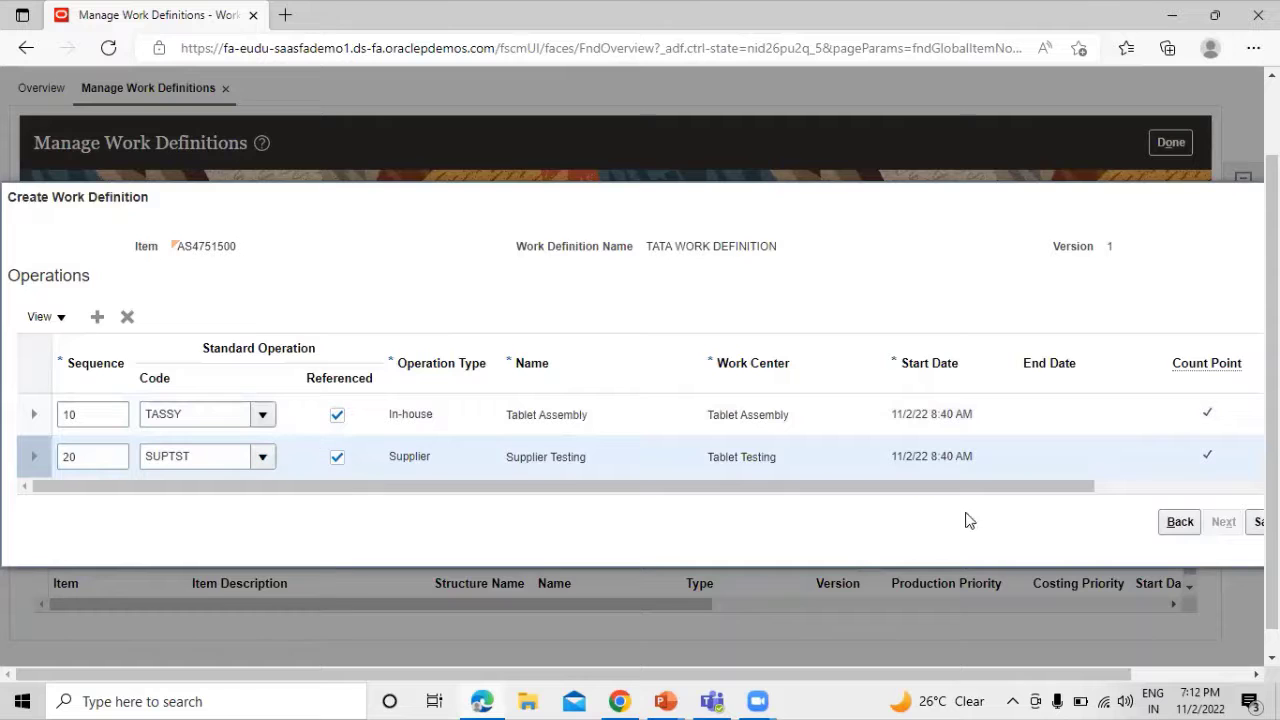
{"action": "left_click_drag", "start_coordinate": [974, 489], "coordinate": [791, 489]}
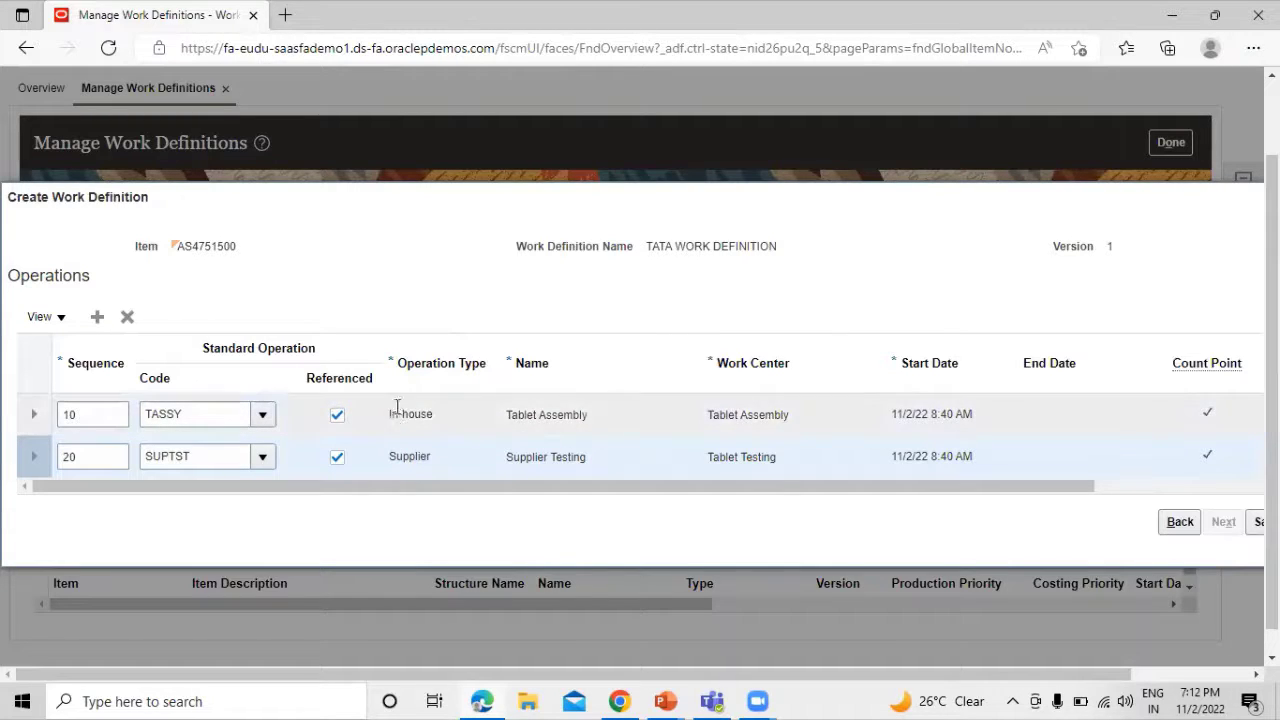
{"action": "left_click", "coordinate": [390, 462]}
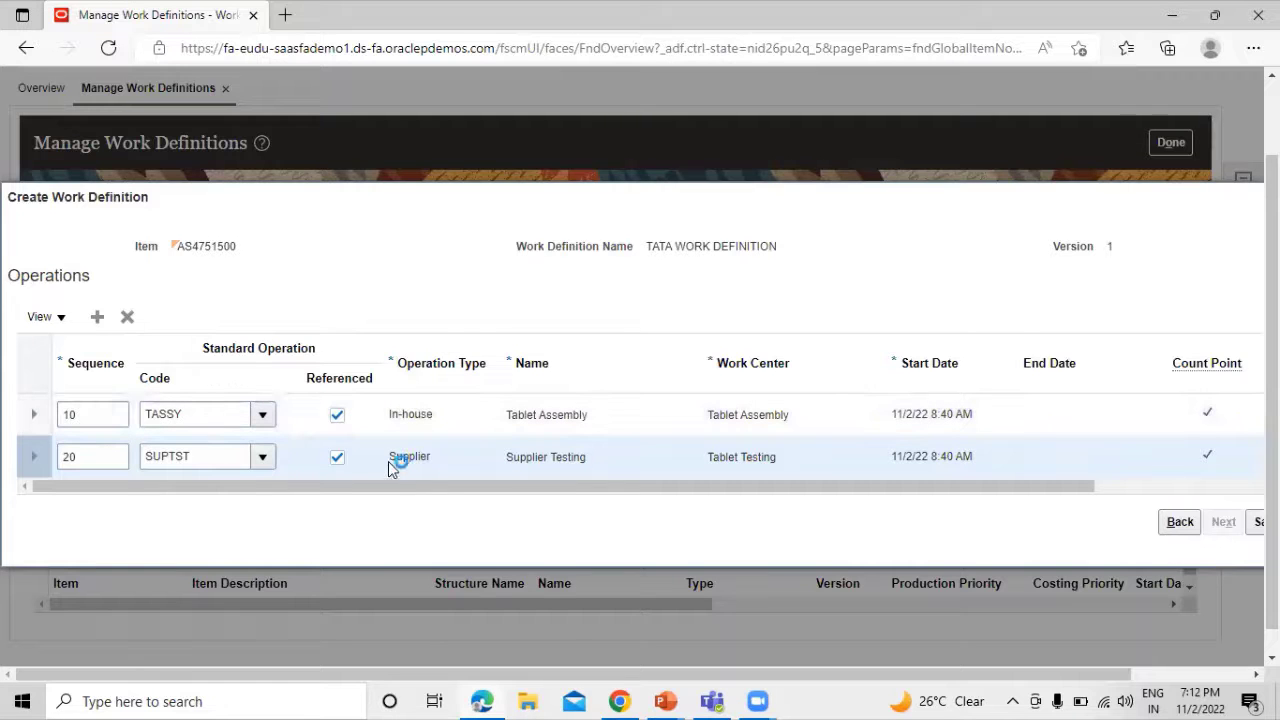
{"action": "left_click_drag", "start_coordinate": [463, 476], "coordinate": [349, 509]}
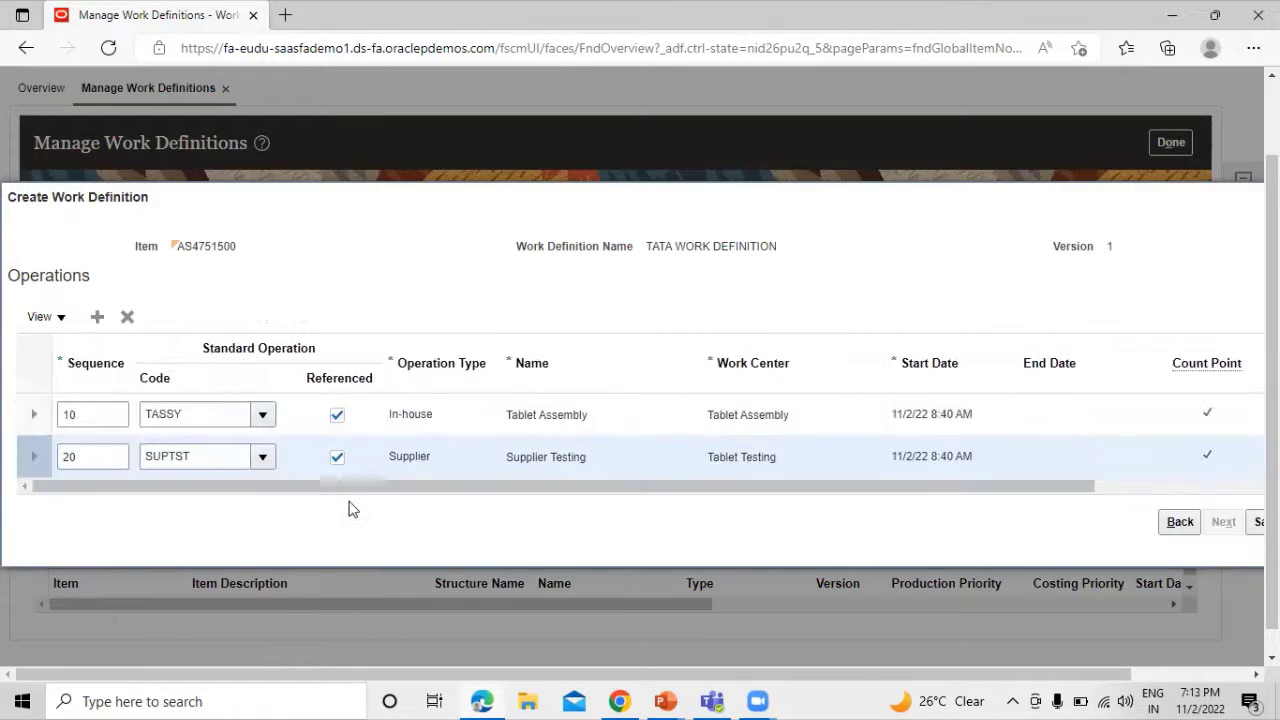
Add operation sequence 30 using the standard operation TPCK (Tablet Packing).
{"action": "left_click", "coordinate": [97, 316]}
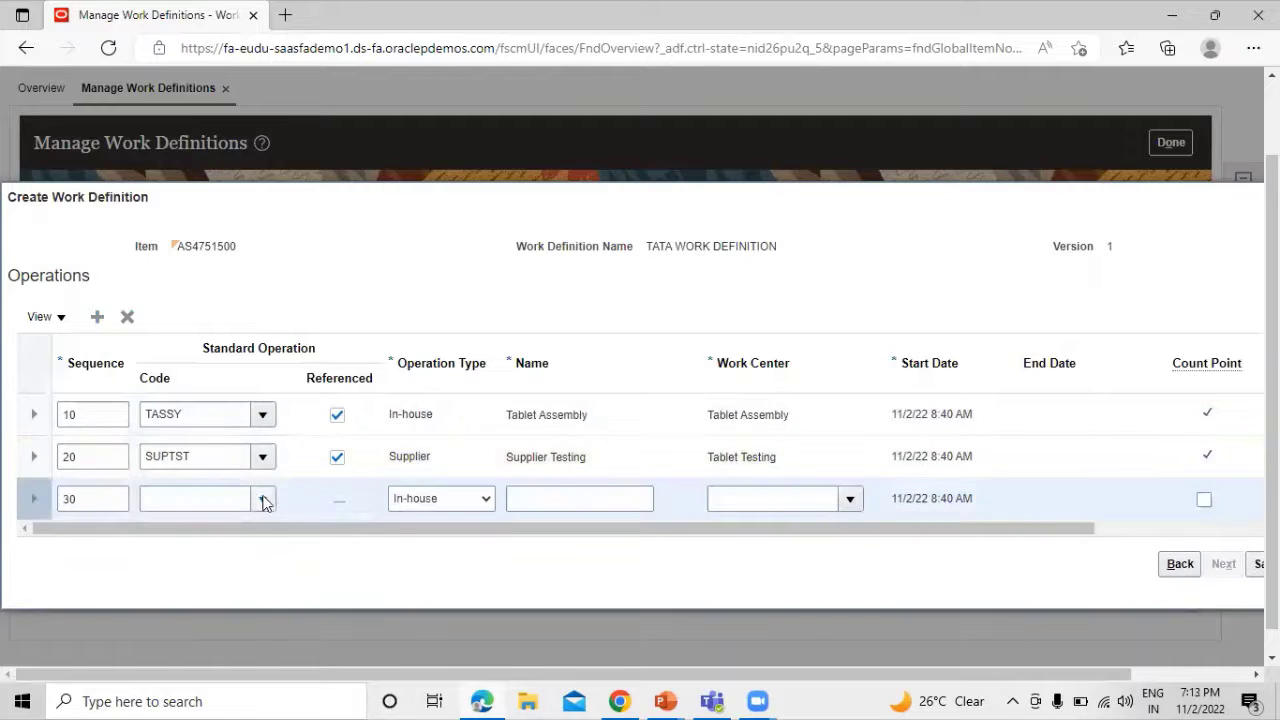
{"action": "left_click", "coordinate": [263, 497]}
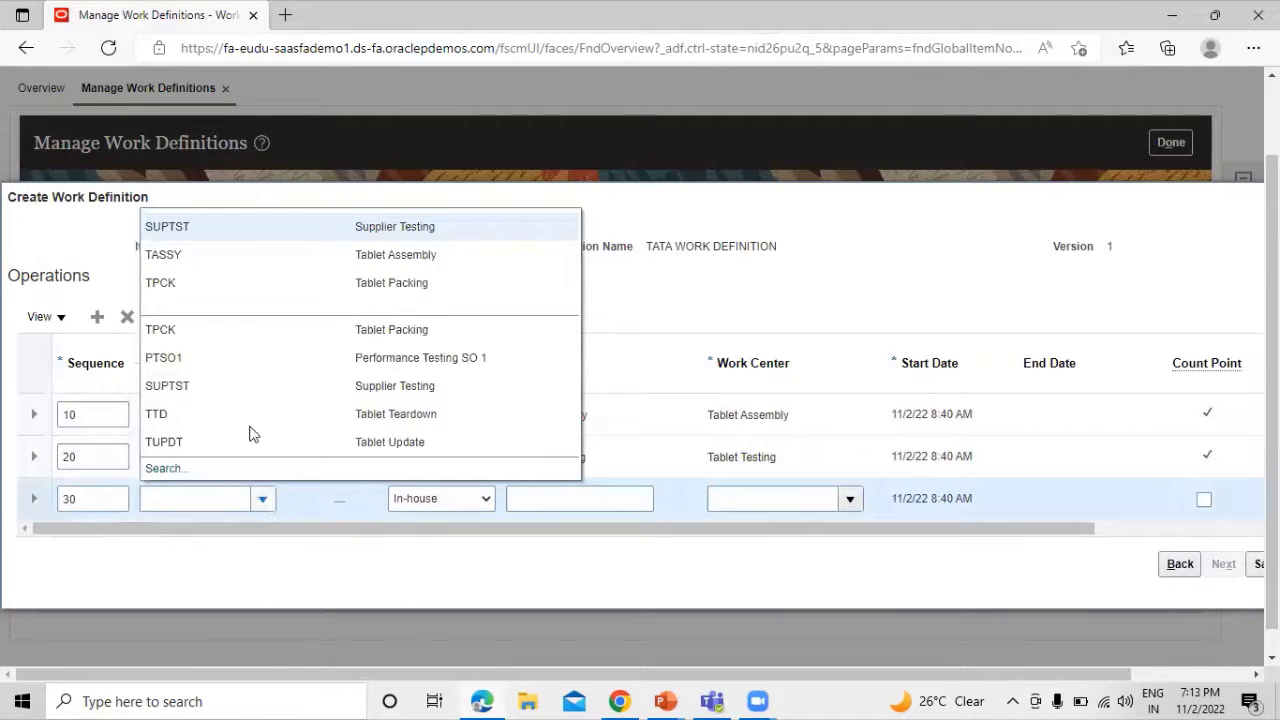
{"action": "left_click", "coordinate": [290, 283]}
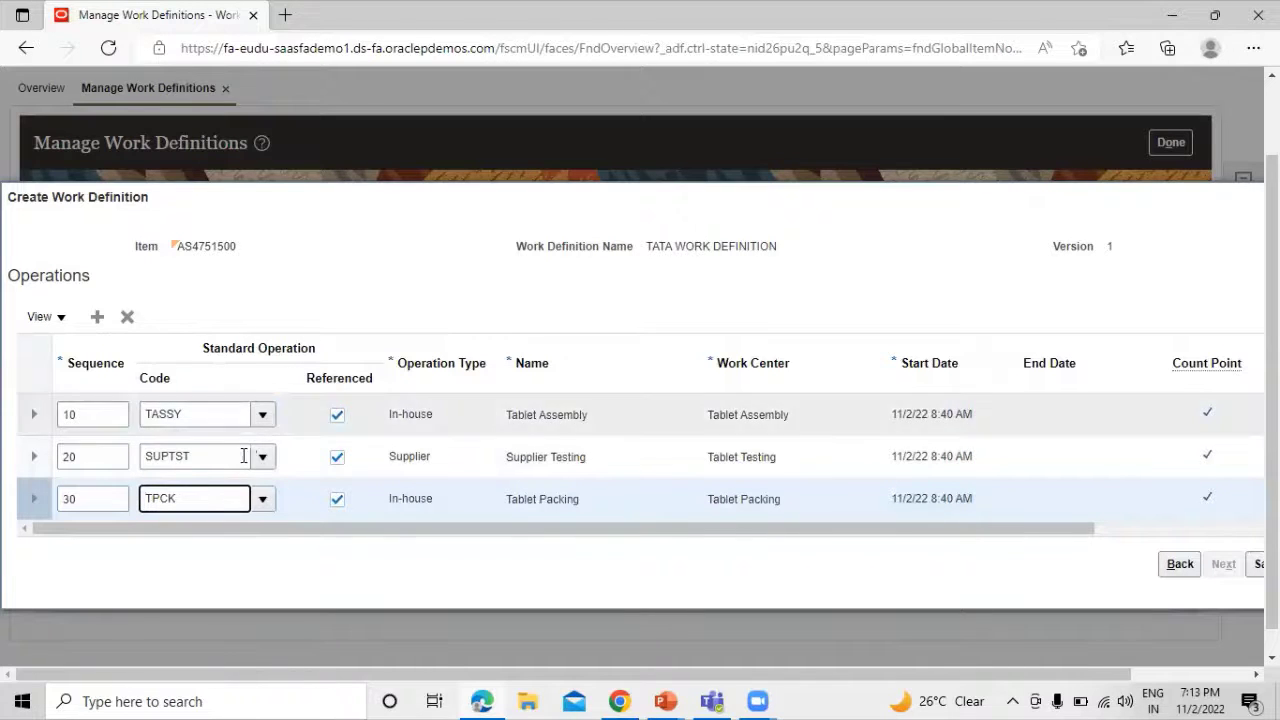
{"action": "left_click", "coordinate": [300, 551]}
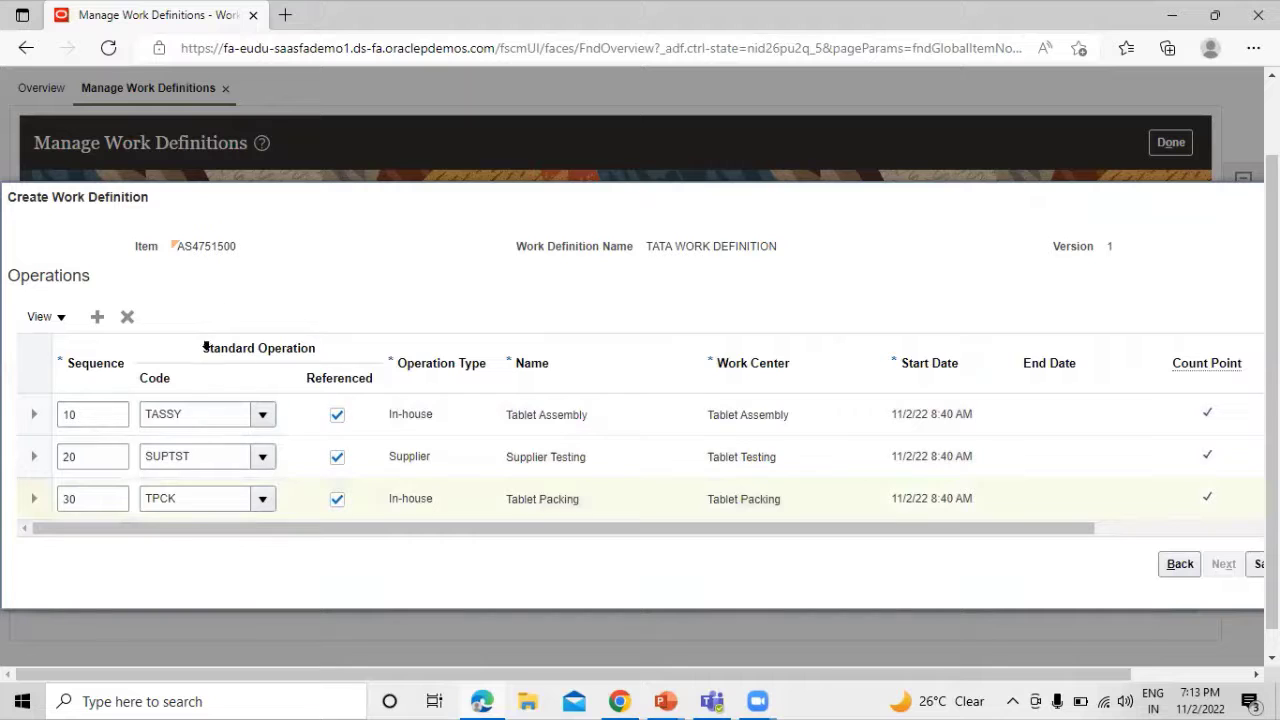
{"action": "left_click_drag", "start_coordinate": [371, 532], "coordinate": [309, 537]}
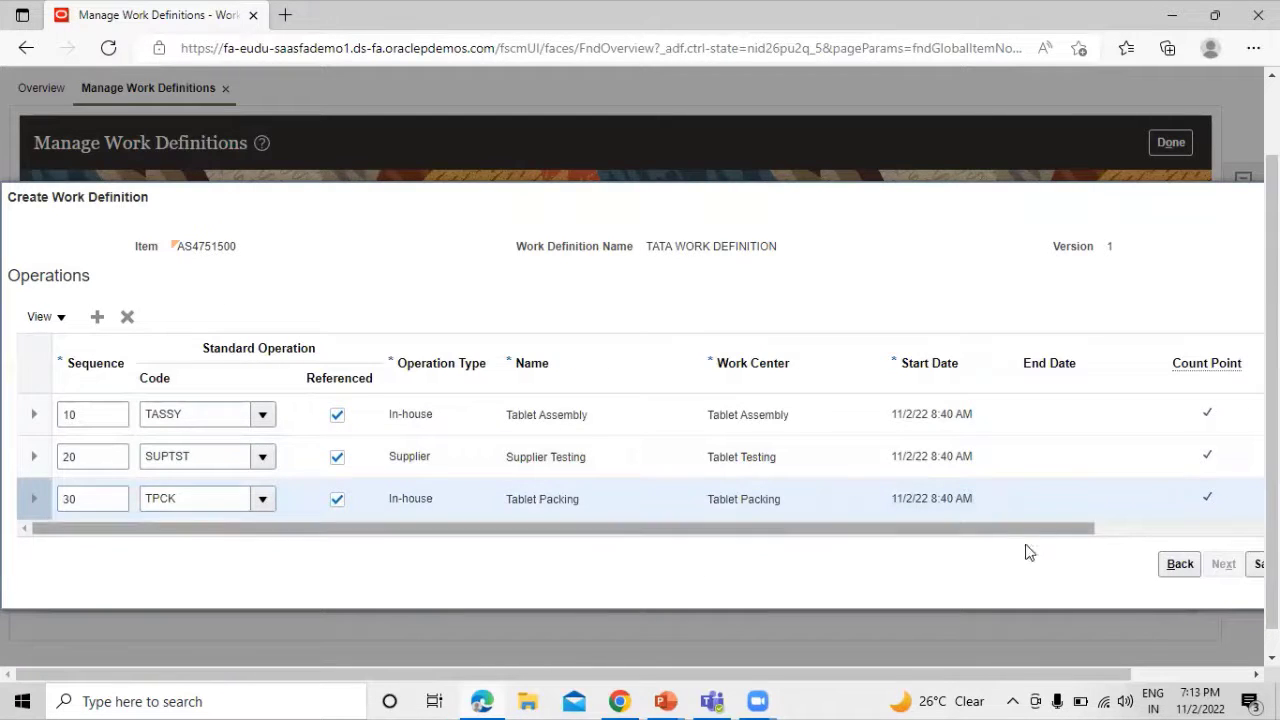
Save the new work definition with its operations and open its details for editing.
{"action": "left_click_drag", "start_coordinate": [1006, 531], "coordinate": [1142, 541]}
{"action": "left_click_drag", "start_coordinate": [1080, 675], "coordinate": [1195, 675]}
{"action": "left_click", "coordinate": [1172, 569]}
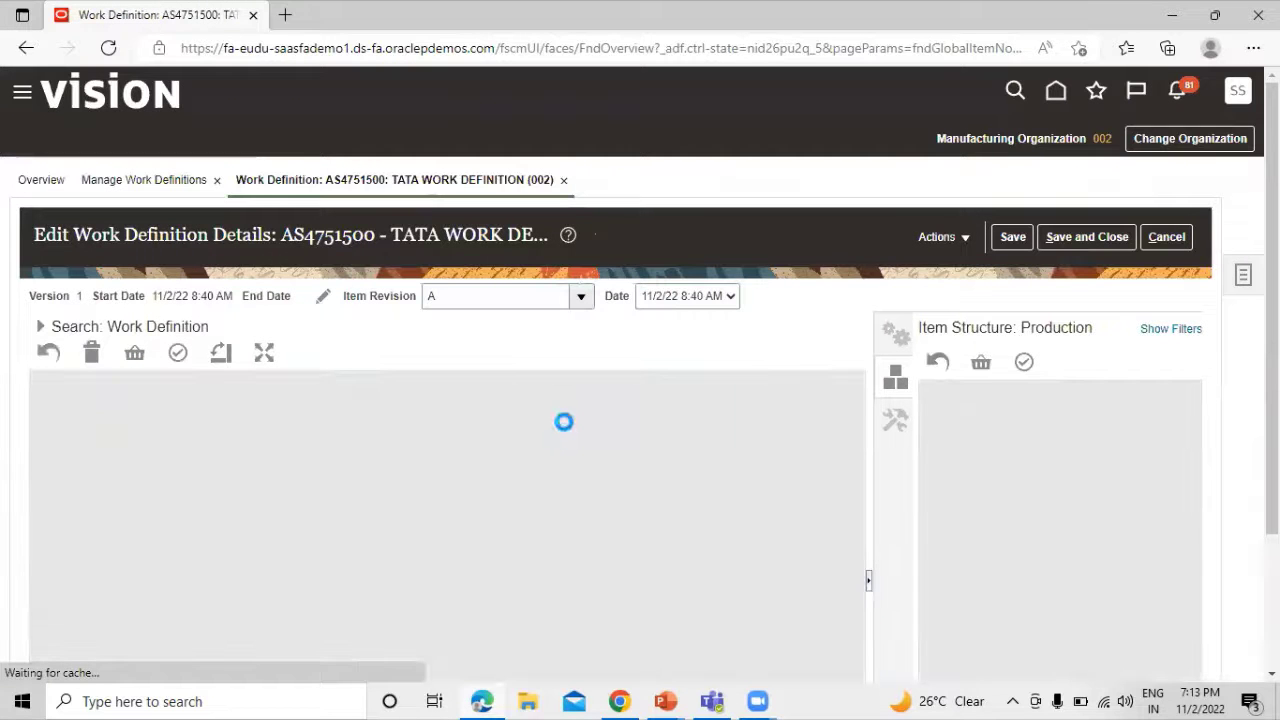
Examine the operation flow of the work definition and expand the resources assigned to the Tablet Assembly operation.
{"action": "scroll", "coordinate": [529, 354], "scroll_direction": "down", "scroll_amount": 2}
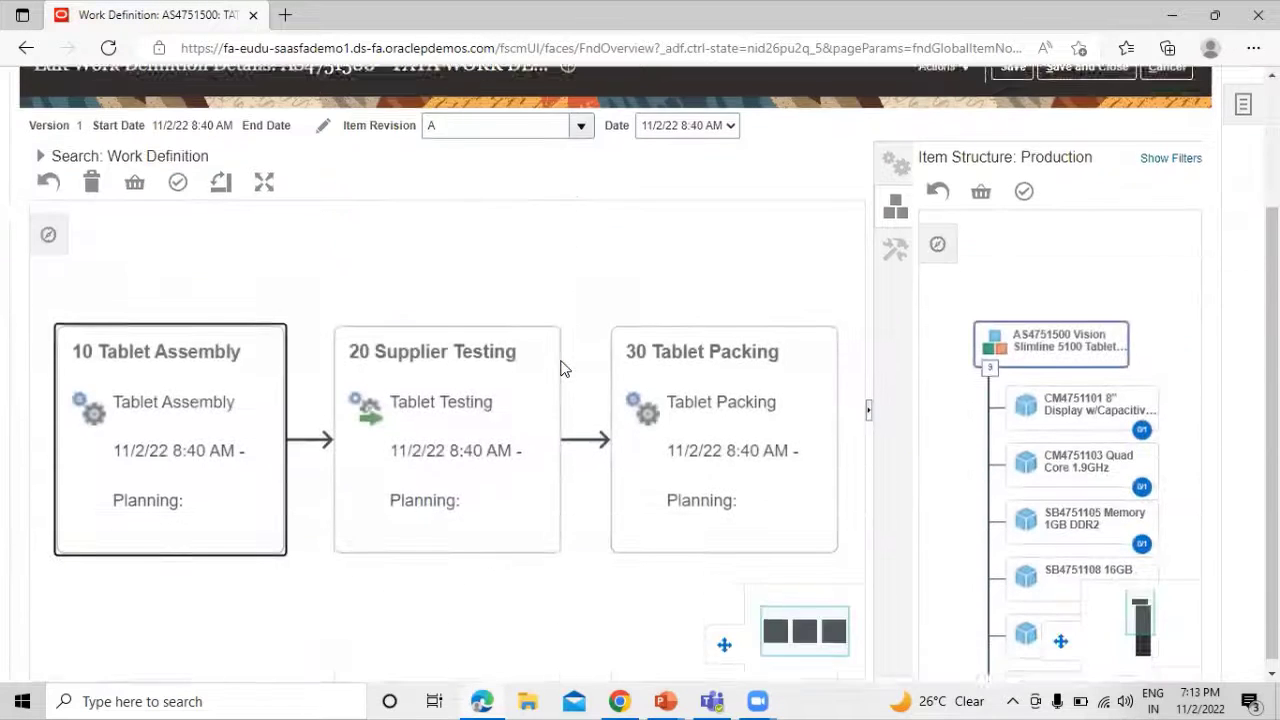
{"action": "scroll", "coordinate": [590, 279], "scroll_direction": "down", "scroll_amount": 2}
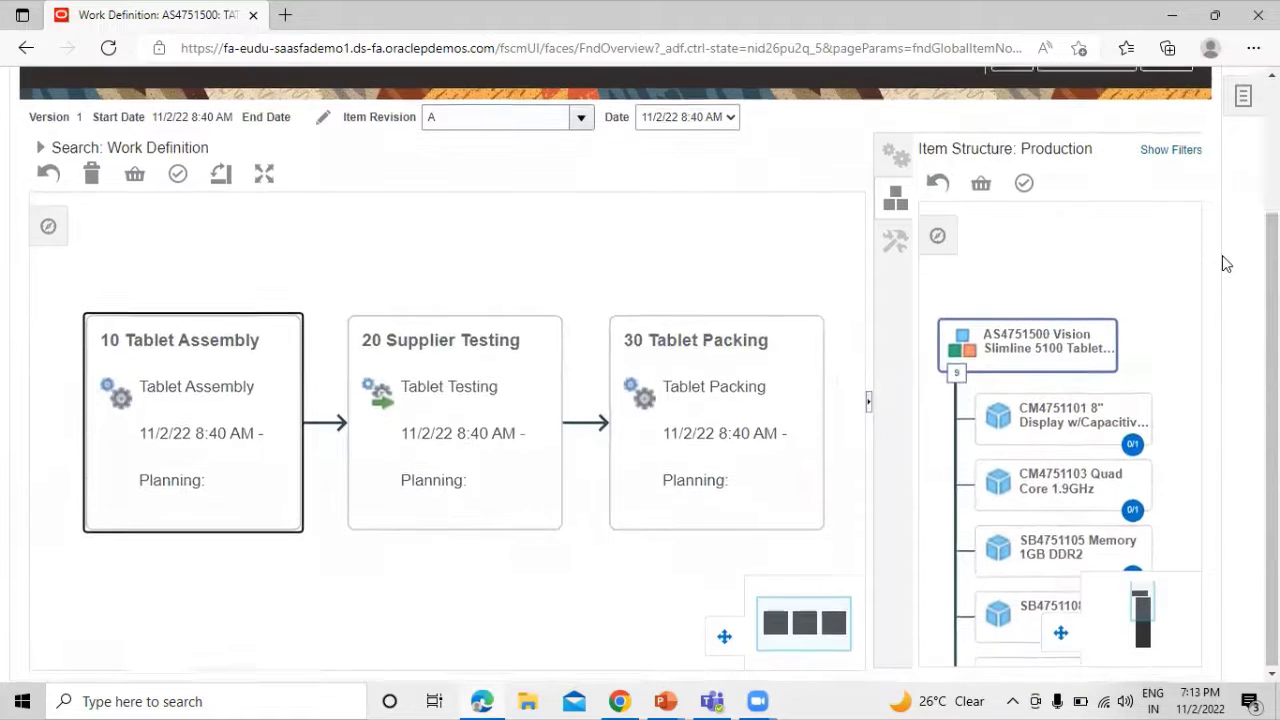
{"action": "scroll", "coordinate": [1222, 255], "scroll_direction": "up", "scroll_amount": 2}
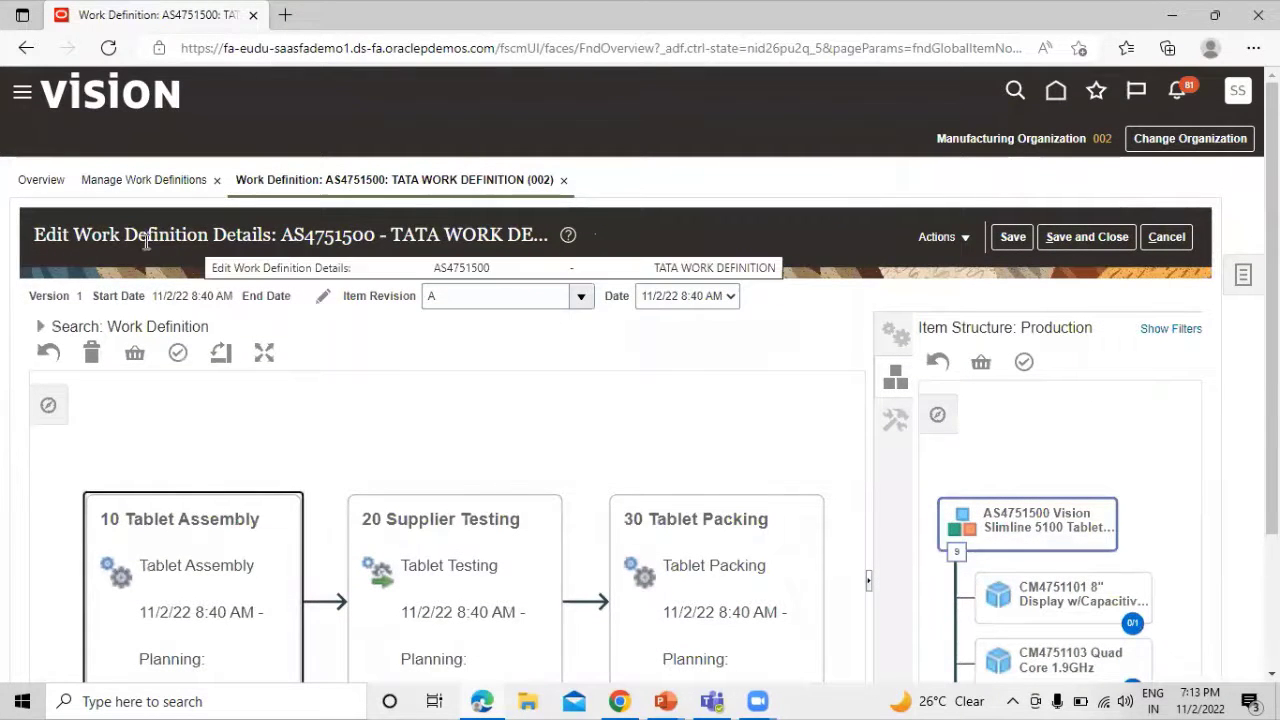
{"action": "scroll", "coordinate": [789, 398], "scroll_direction": "down", "scroll_amount": 1}
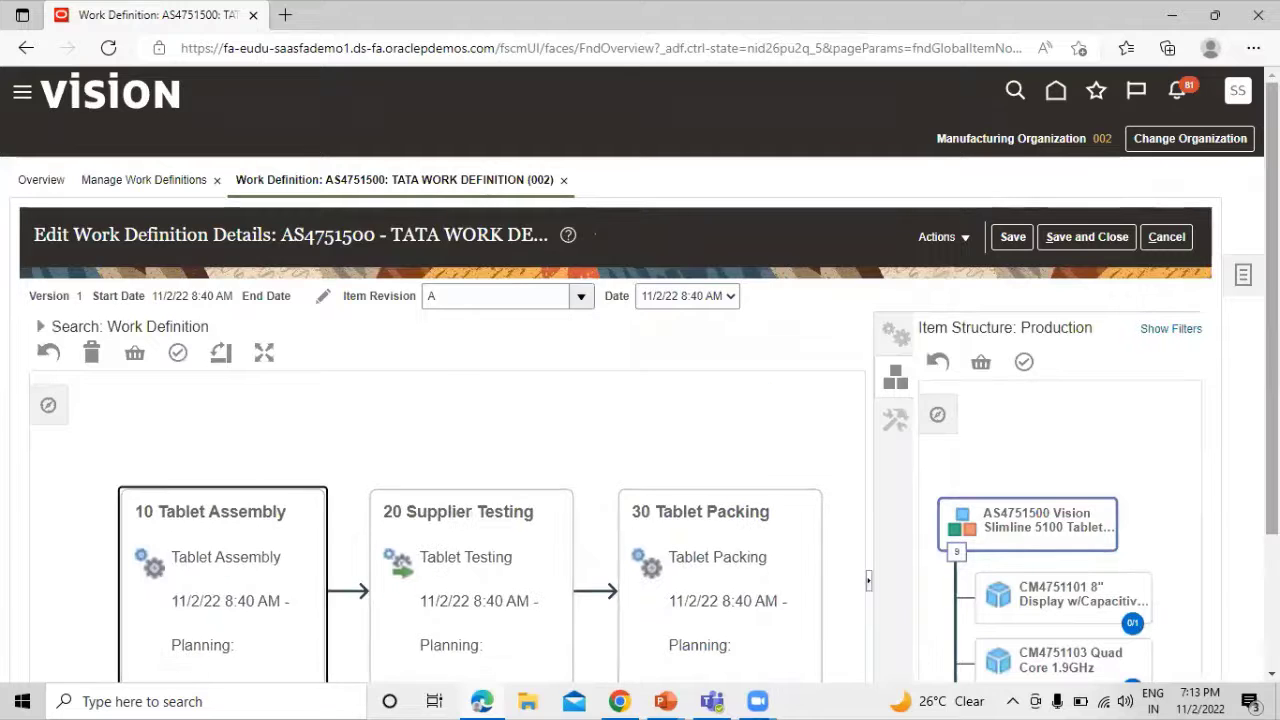
{"action": "scroll", "coordinate": [640, 380], "scroll_direction": "down", "scroll_amount": 2}
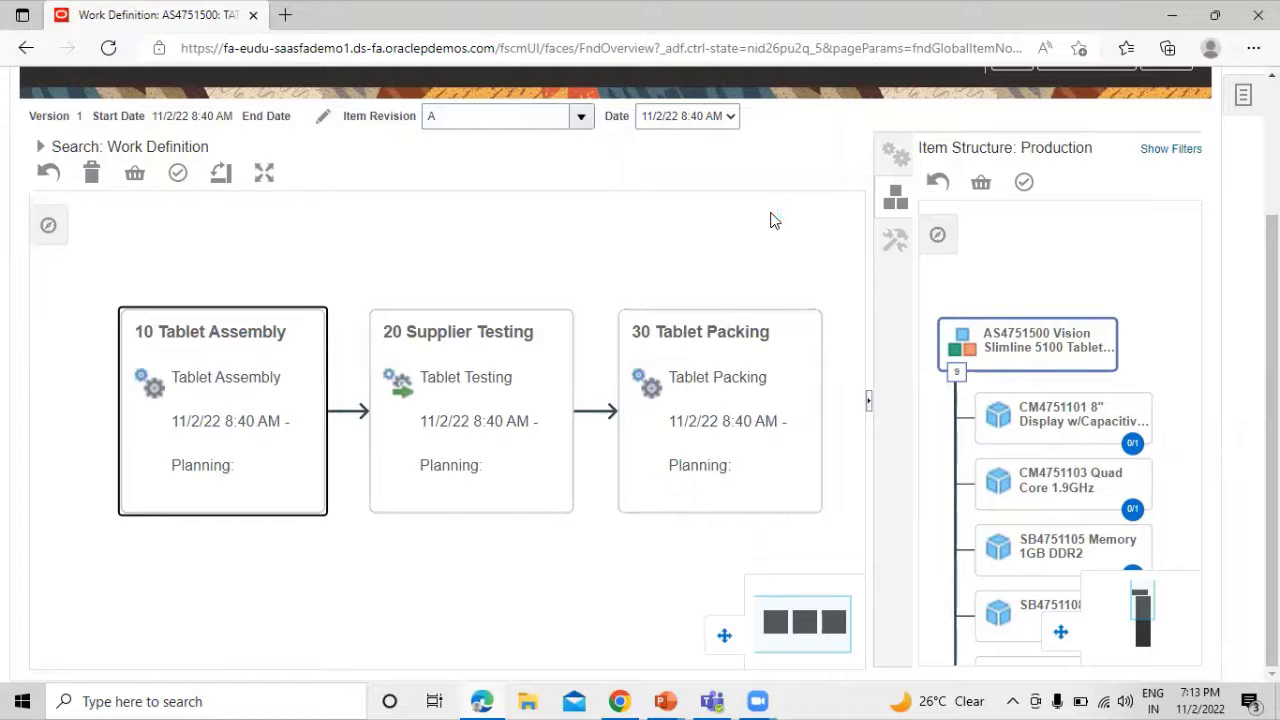
{"action": "left_click", "coordinate": [311, 369]}
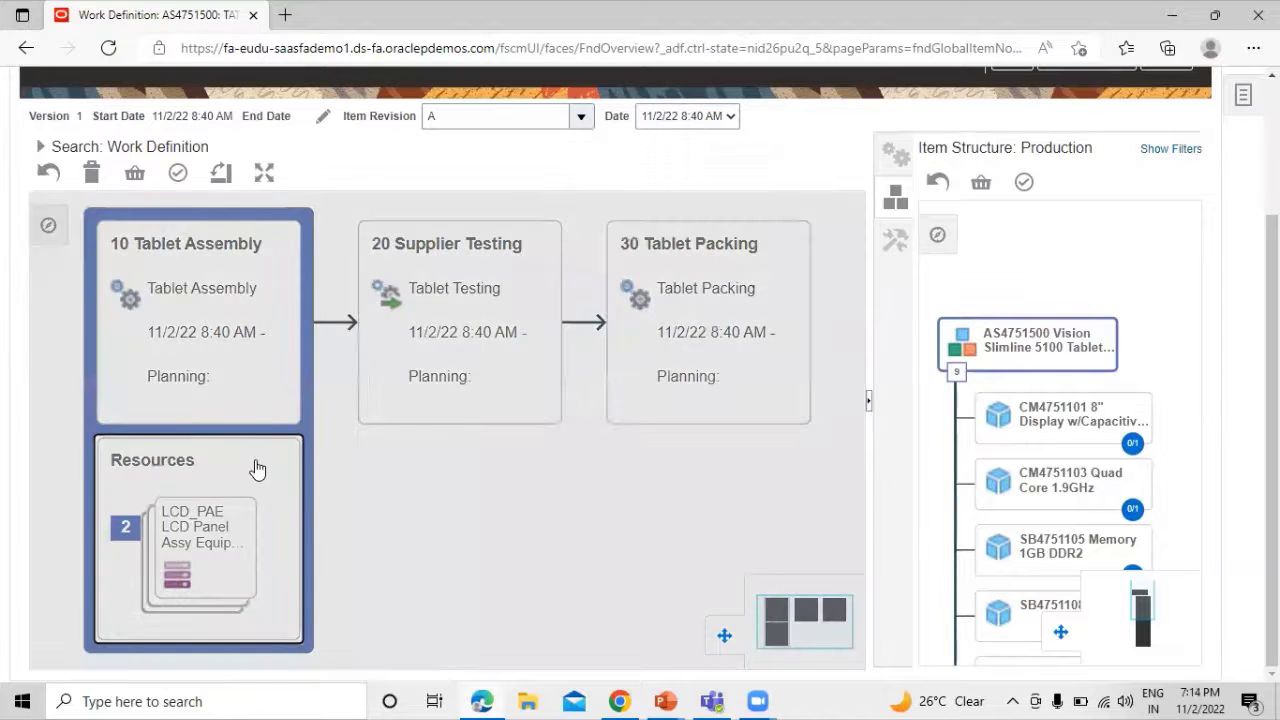
{"action": "left_click", "coordinate": [252, 469]}
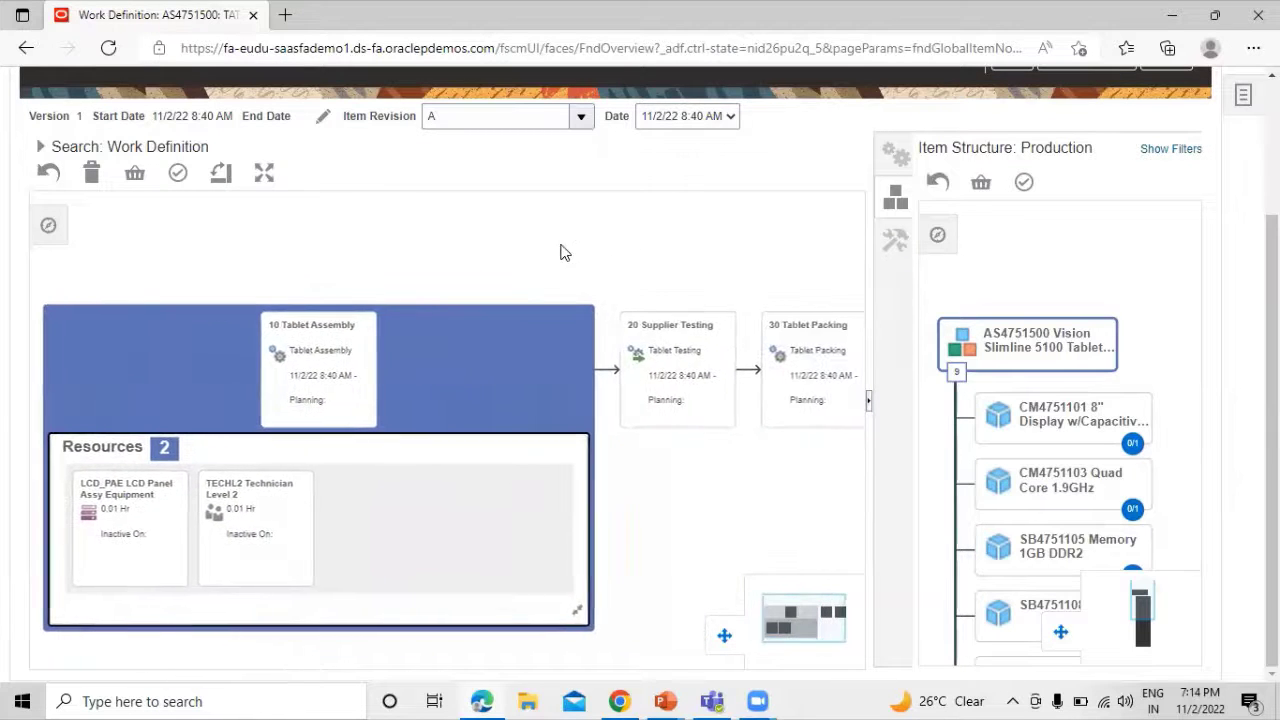
View the Supplier Testing operation's information, check the Tablet Packing resources, and return to the Tablet Assembly operation.
{"action": "left_click", "coordinate": [656, 380]}
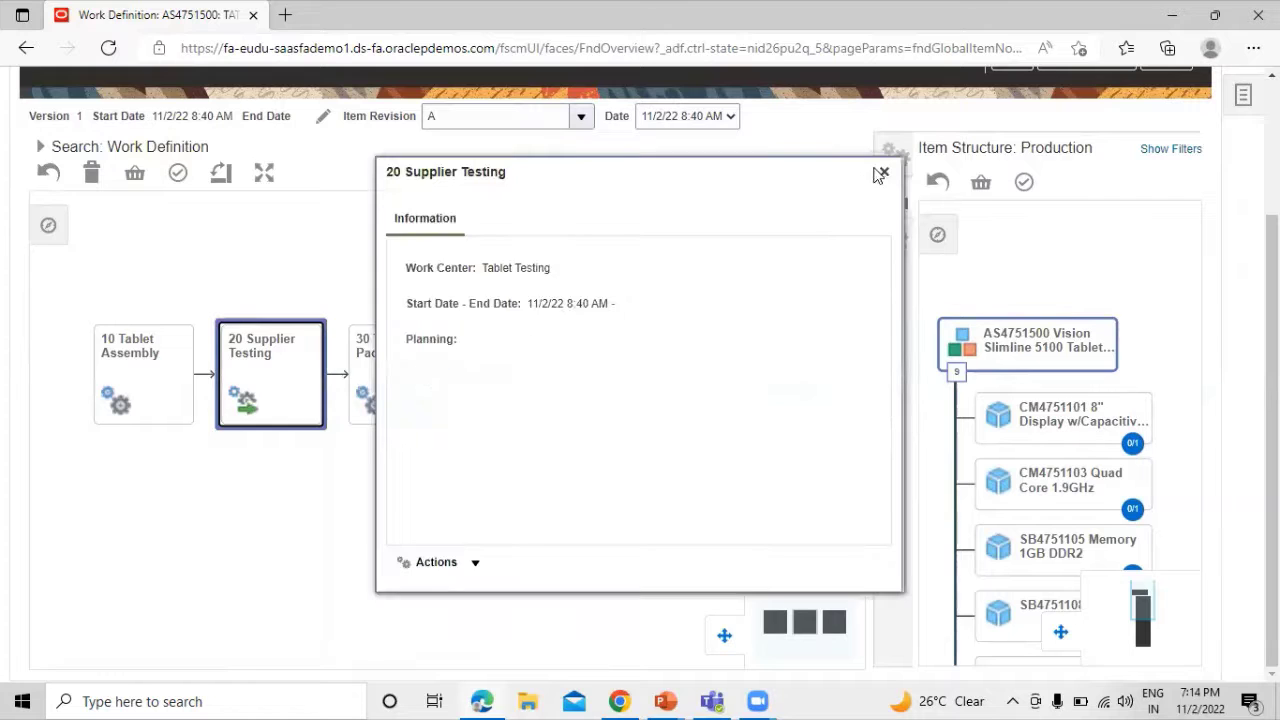
{"action": "left_click", "coordinate": [883, 174]}
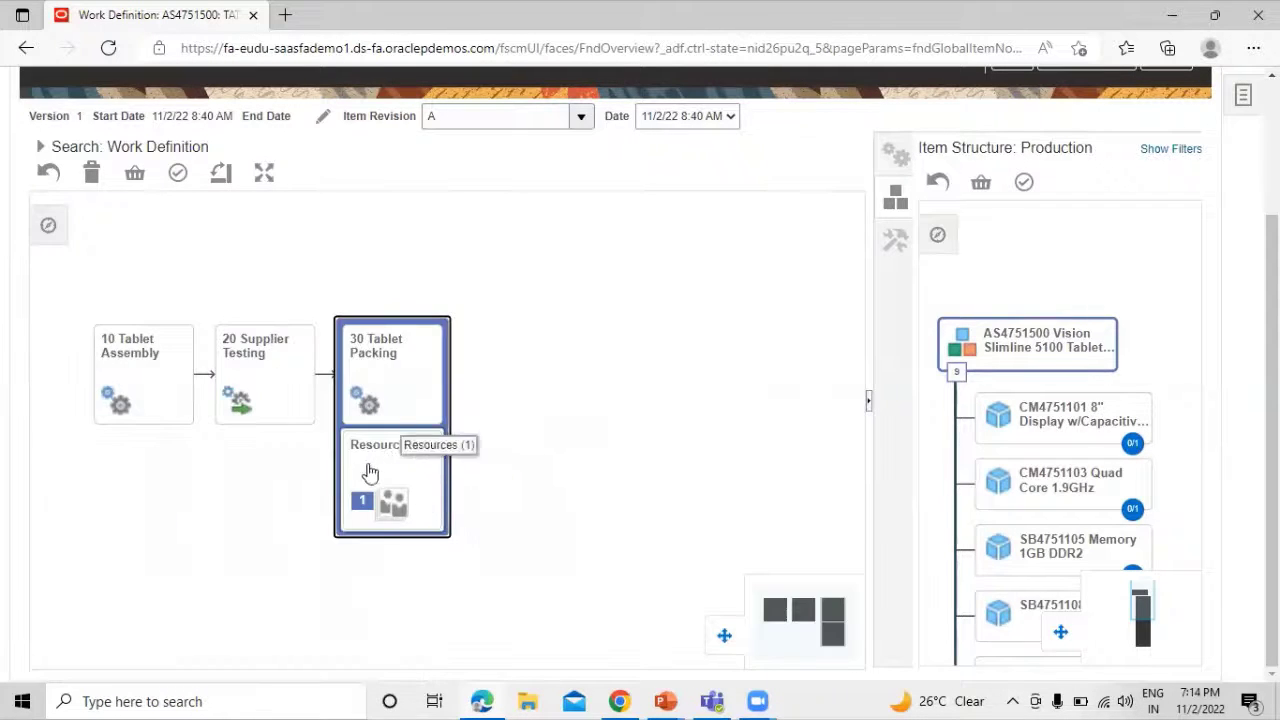
{"action": "left_click", "coordinate": [150, 378]}
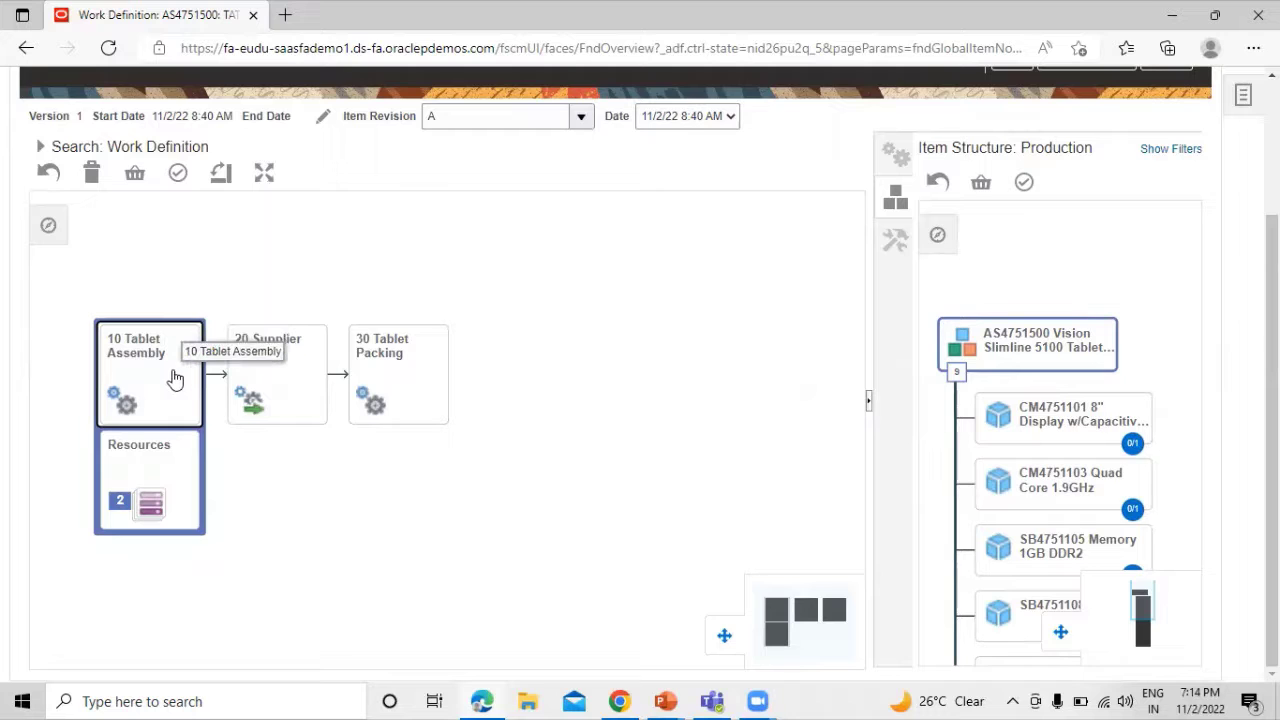
{"action": "left_click", "coordinate": [175, 378]}
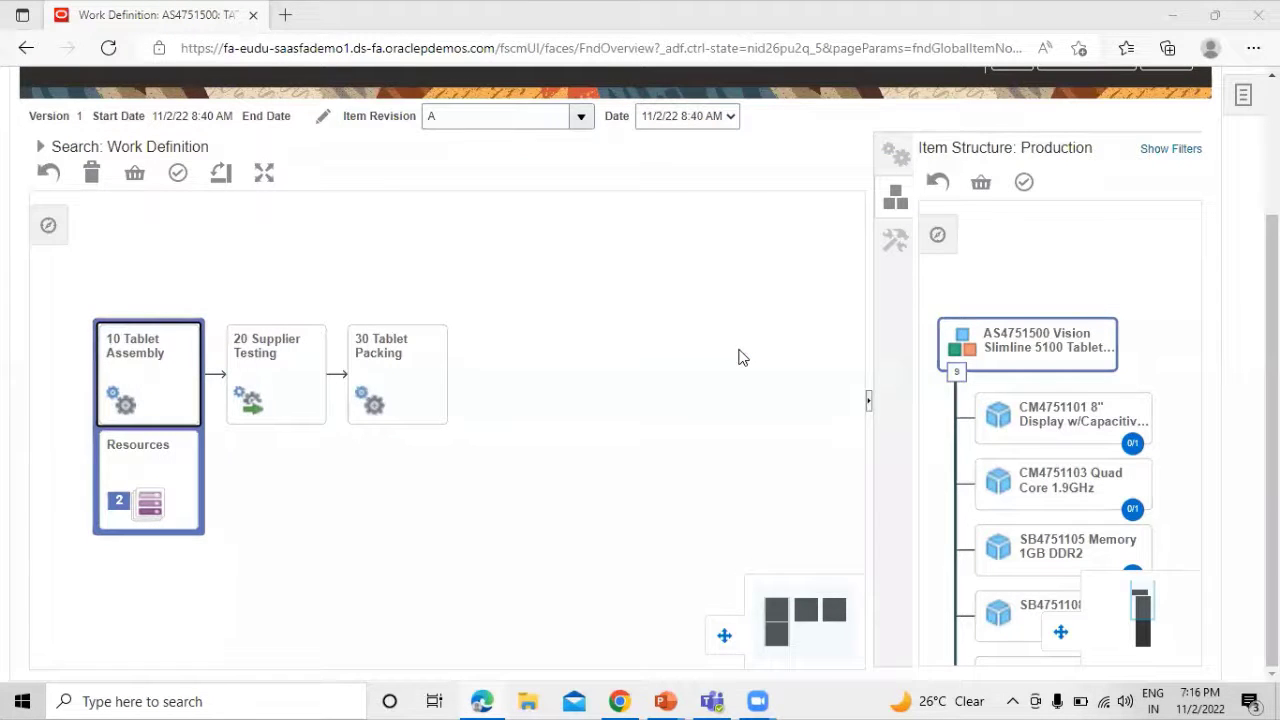
Check the Discrete Work Definition process slide in PowerPoint, and return to the browser to review the components in the Production item structure.
{"action": "key", "text": "alt+Tab"}
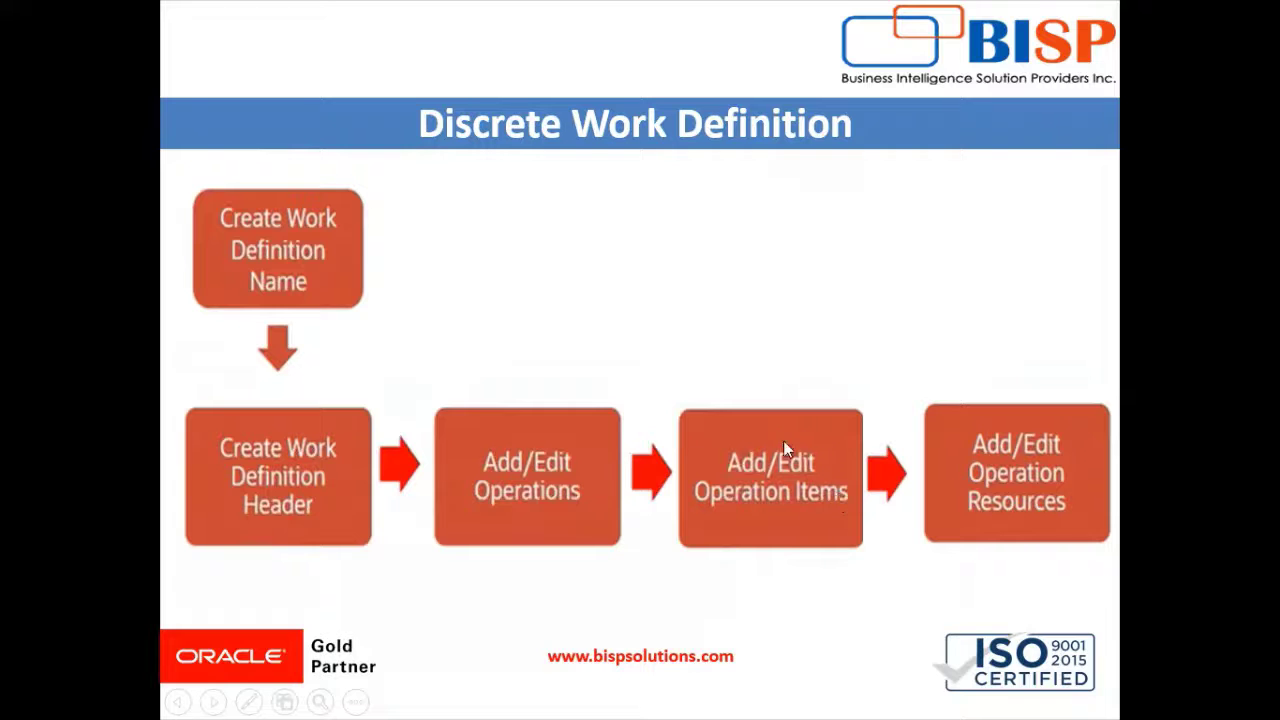
{"action": "key", "text": "alt+Tab"}
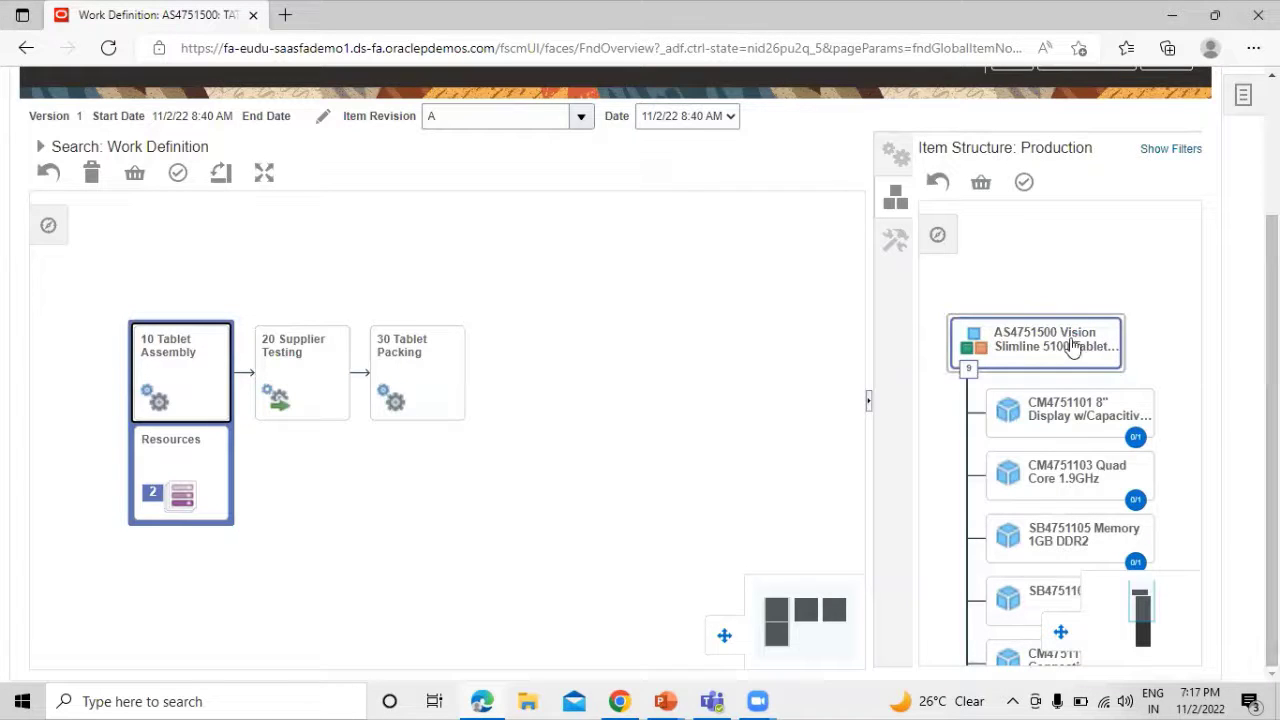
{"action": "scroll", "coordinate": [1162, 449], "scroll_direction": "down", "scroll_amount": 1}
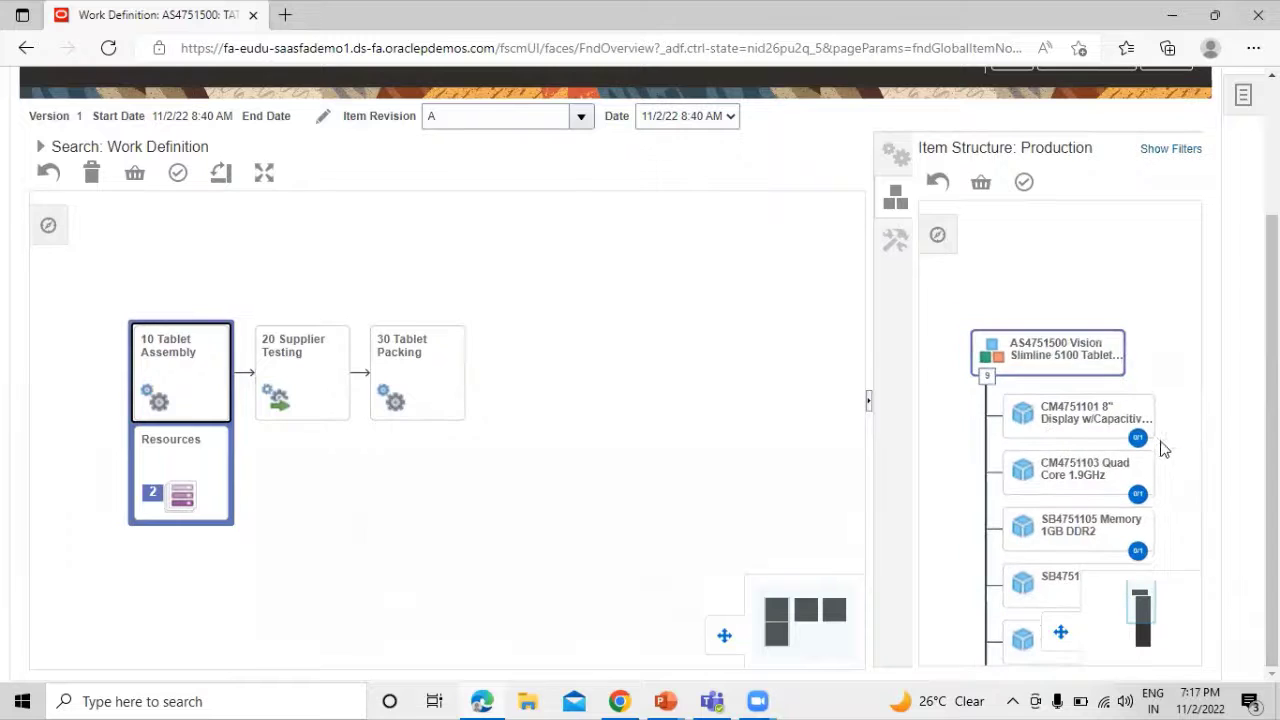
{"action": "scroll", "coordinate": [1188, 442], "scroll_direction": "down", "scroll_amount": 4}
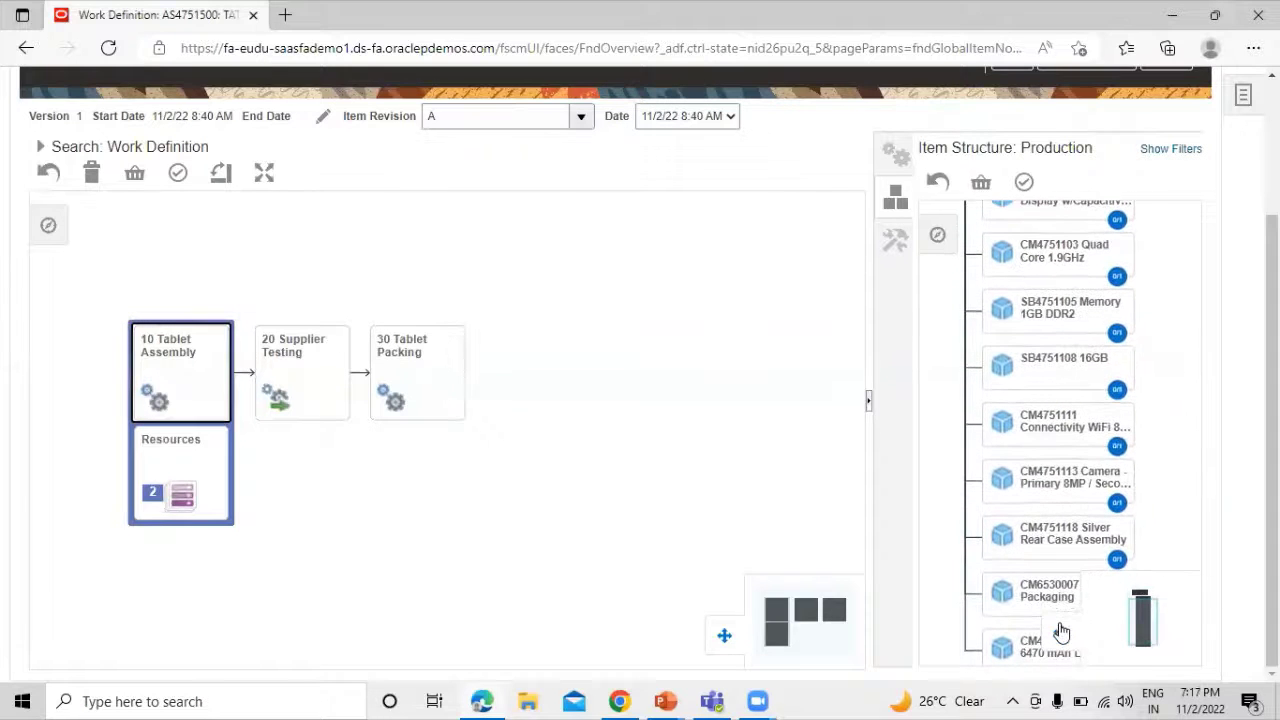
Review the components in the Production item structure and the Tablet Assembly operation's information, closing its details.
{"action": "left_click", "coordinate": [1061, 636]}
{"action": "scroll", "coordinate": [1179, 510], "scroll_direction": "down", "scroll_amount": 2}
{"action": "scroll", "coordinate": [1179, 480], "scroll_direction": "up", "scroll_amount": 3}
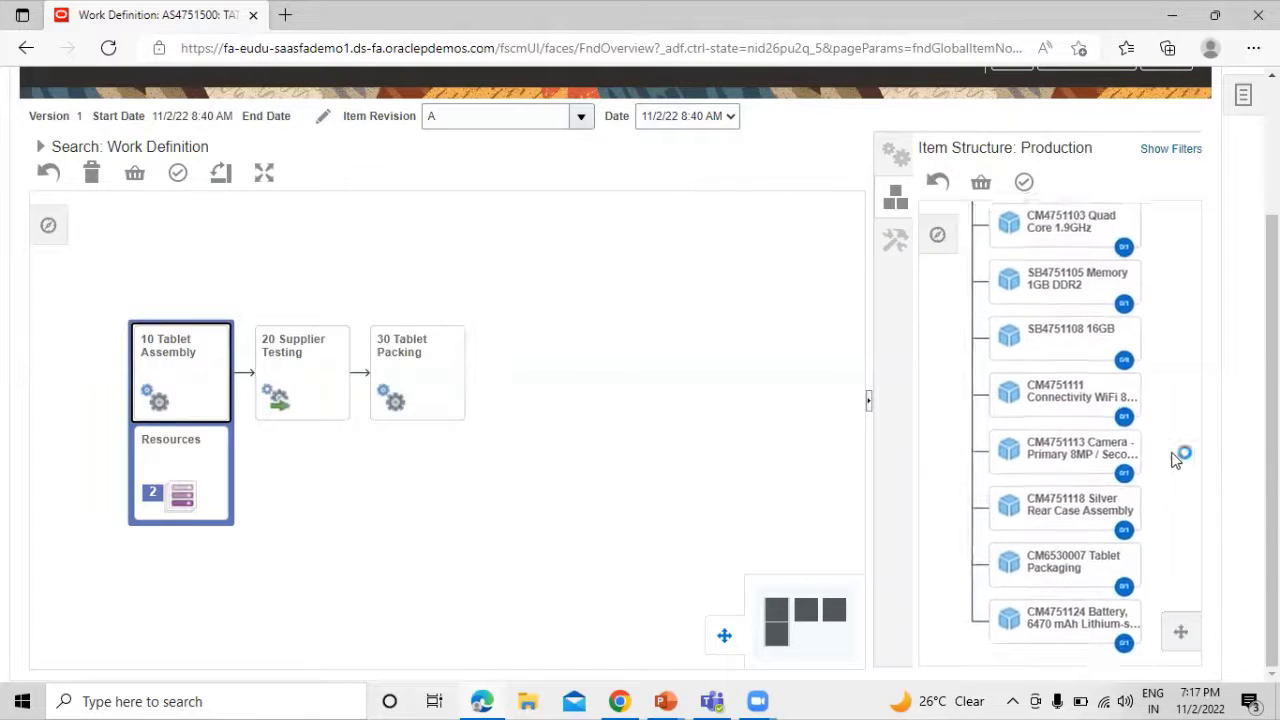
{"action": "left_click", "coordinate": [190, 382]}
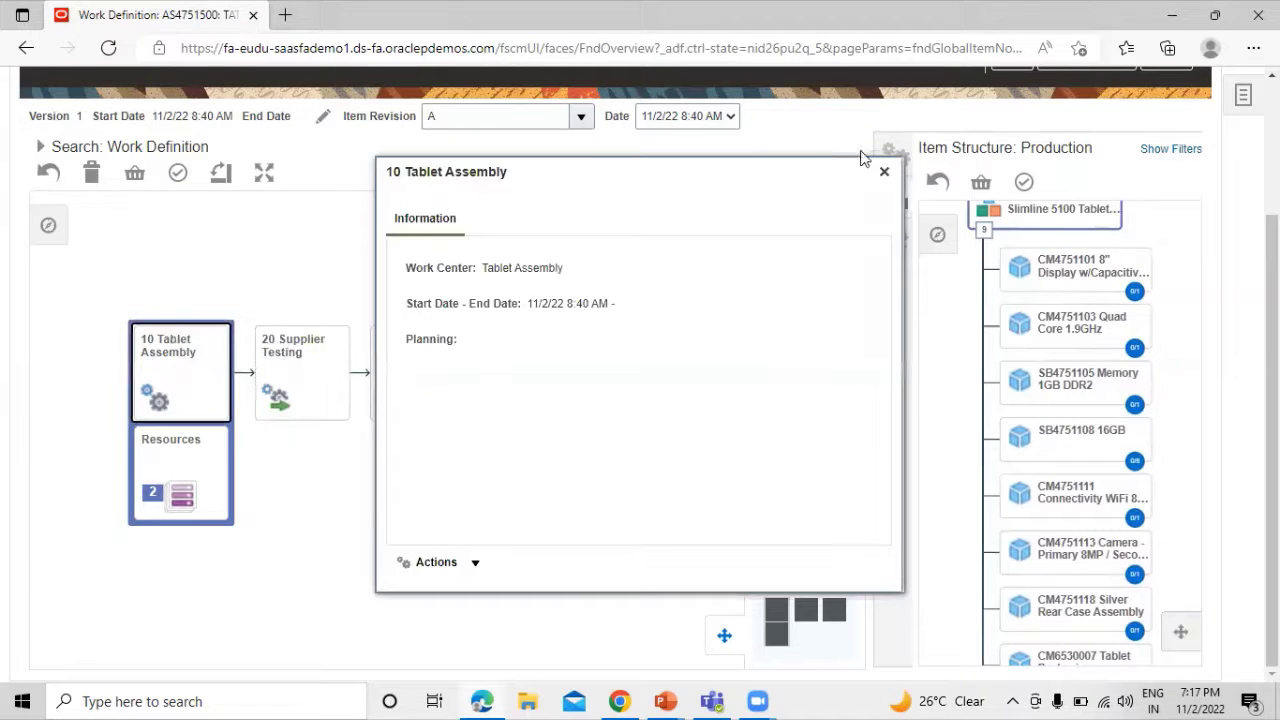
{"action": "left_click", "coordinate": [883, 174]}
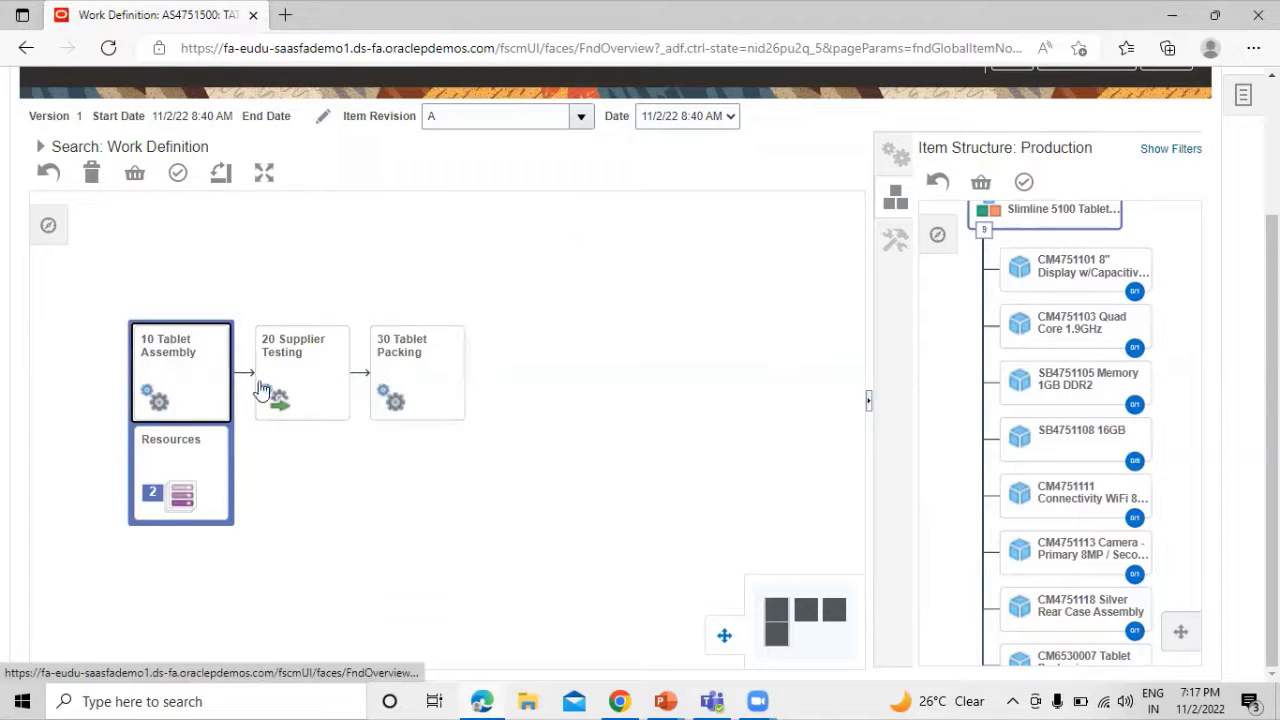
{"action": "left_click", "coordinate": [188, 387]}
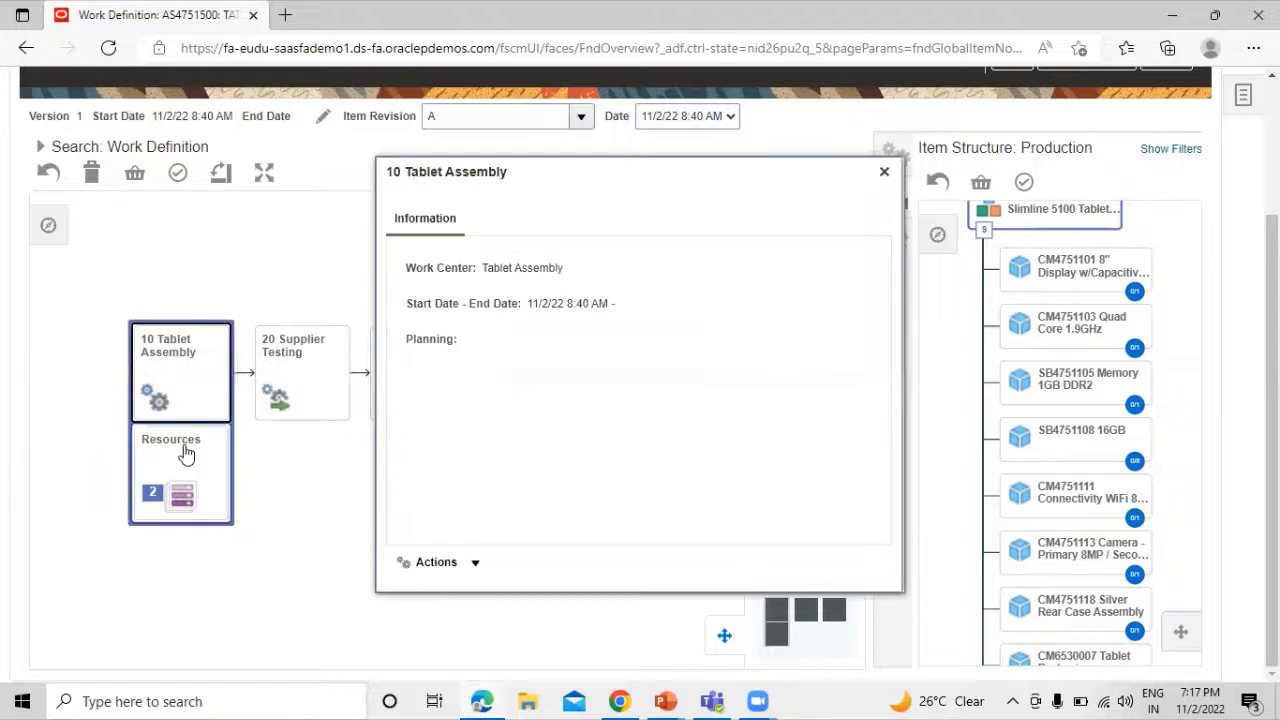
{"action": "left_click", "coordinate": [883, 173]}
{"action": "scroll", "coordinate": [177, 403], "scroll_direction": "up", "scroll_amount": 2}
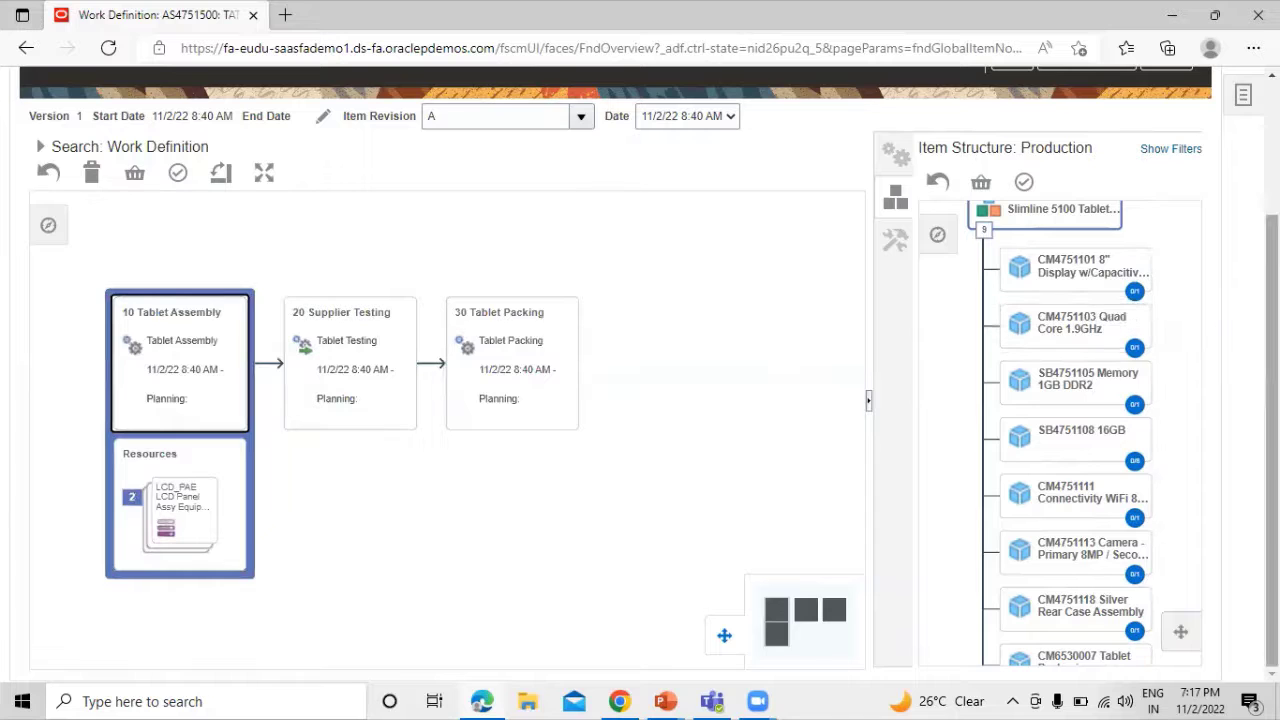
{"action": "scroll", "coordinate": [1148, 345], "scroll_direction": "up", "scroll_amount": 1}
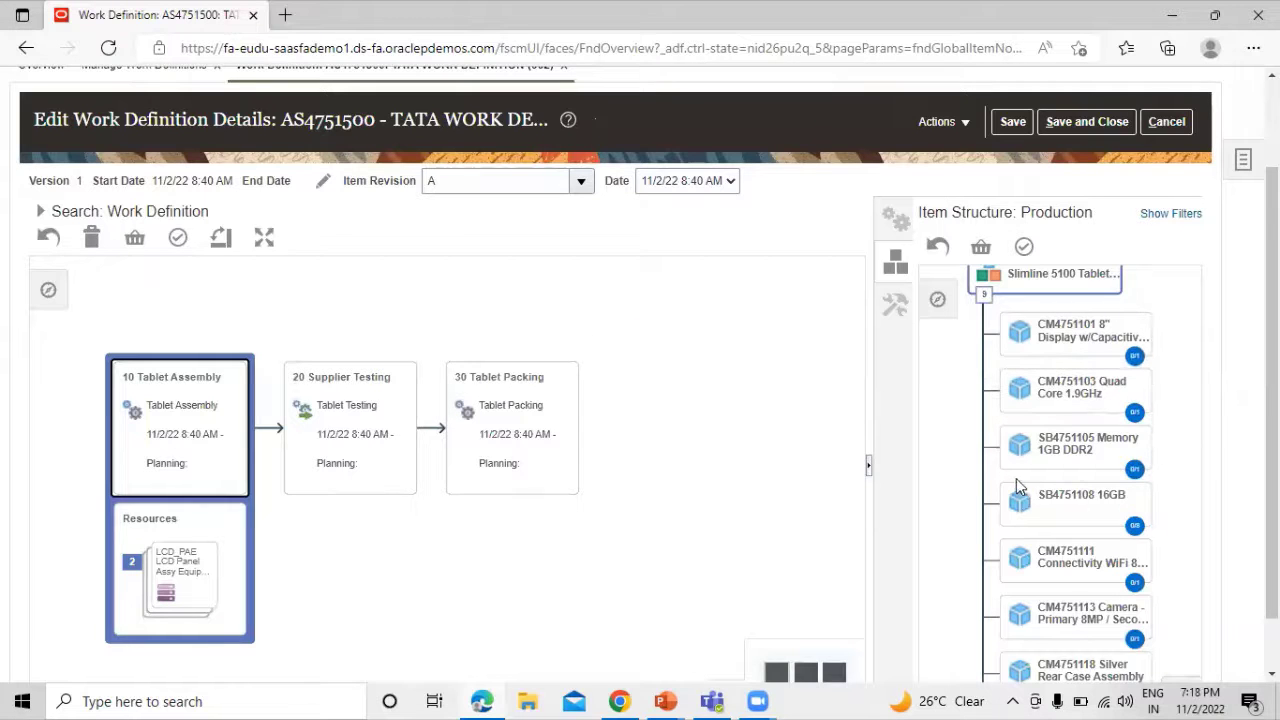
{"action": "right_click", "coordinate": [1084, 347]}
{"action": "left_click", "coordinate": [1134, 405]}
{"action": "left_click", "coordinate": [1036, 405]}
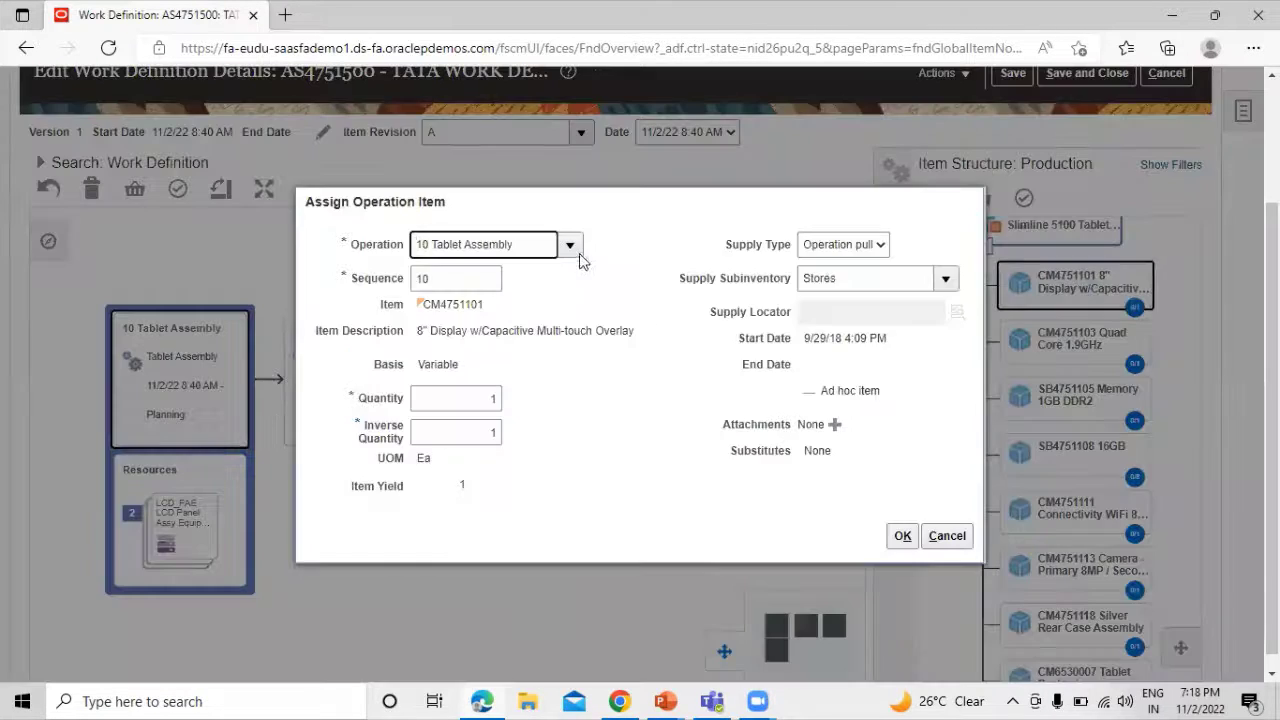
{"action": "left_click", "coordinate": [530, 246]}
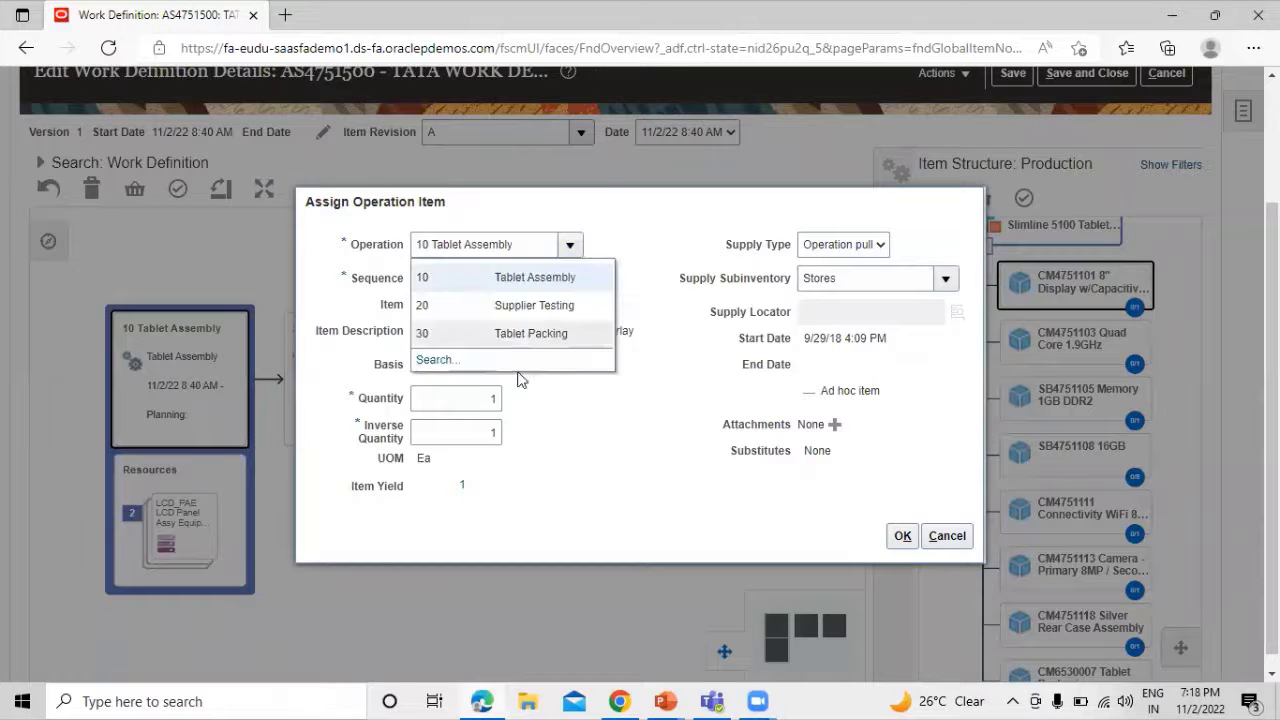
{"action": "left_click", "coordinate": [968, 537]}
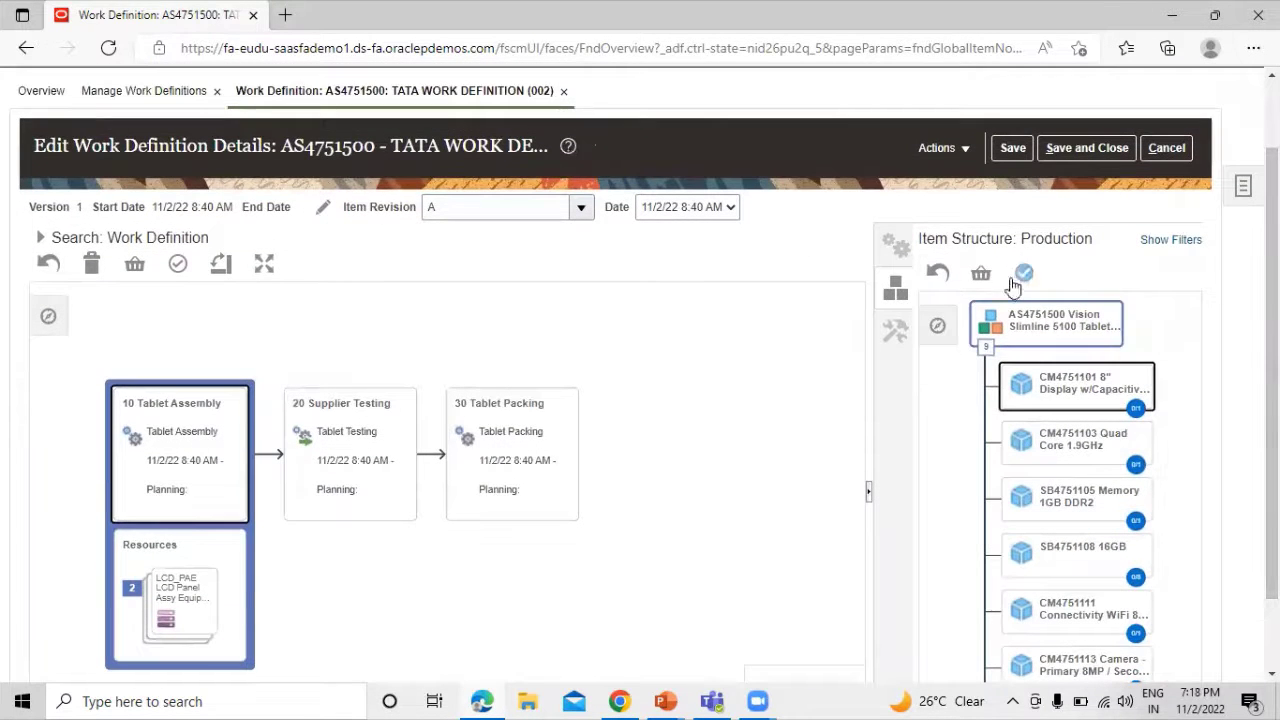
Collect all nine components of the AS4751500 Production item structure and assign them together to the 10 Tablet Assembly operation.
{"action": "left_click", "coordinate": [1024, 275]}
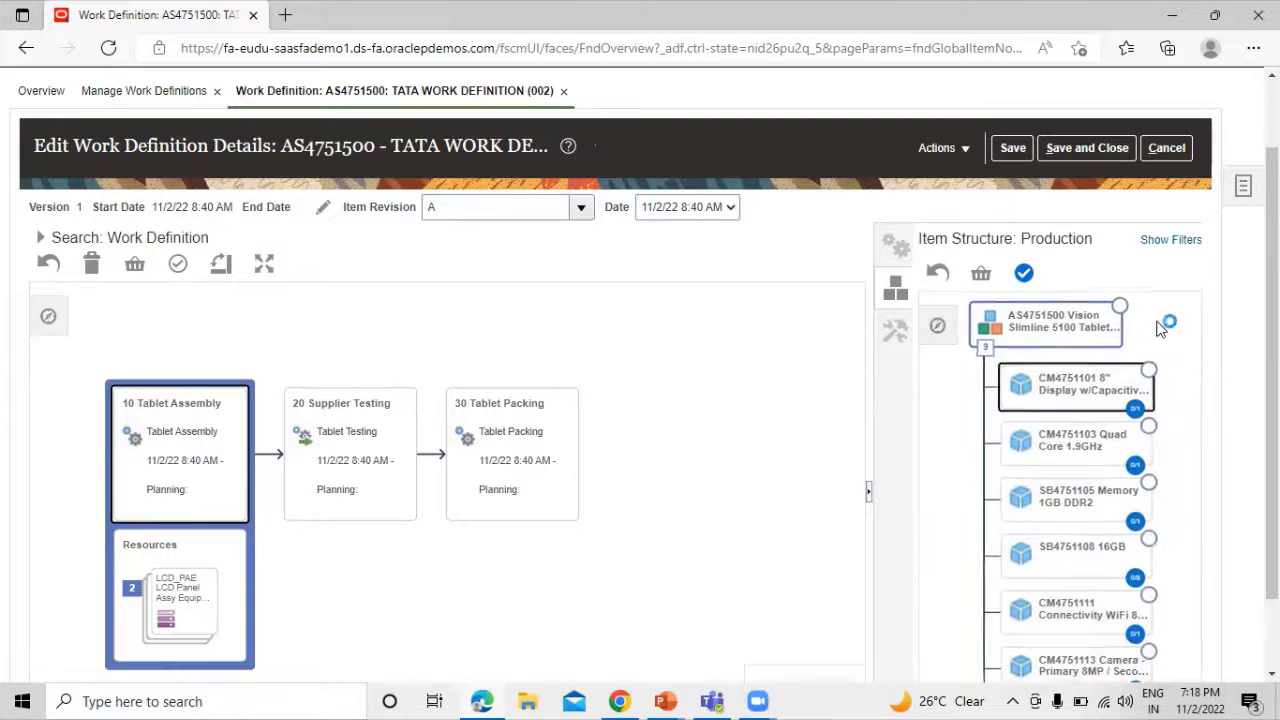
{"action": "left_click", "coordinate": [1146, 375]}
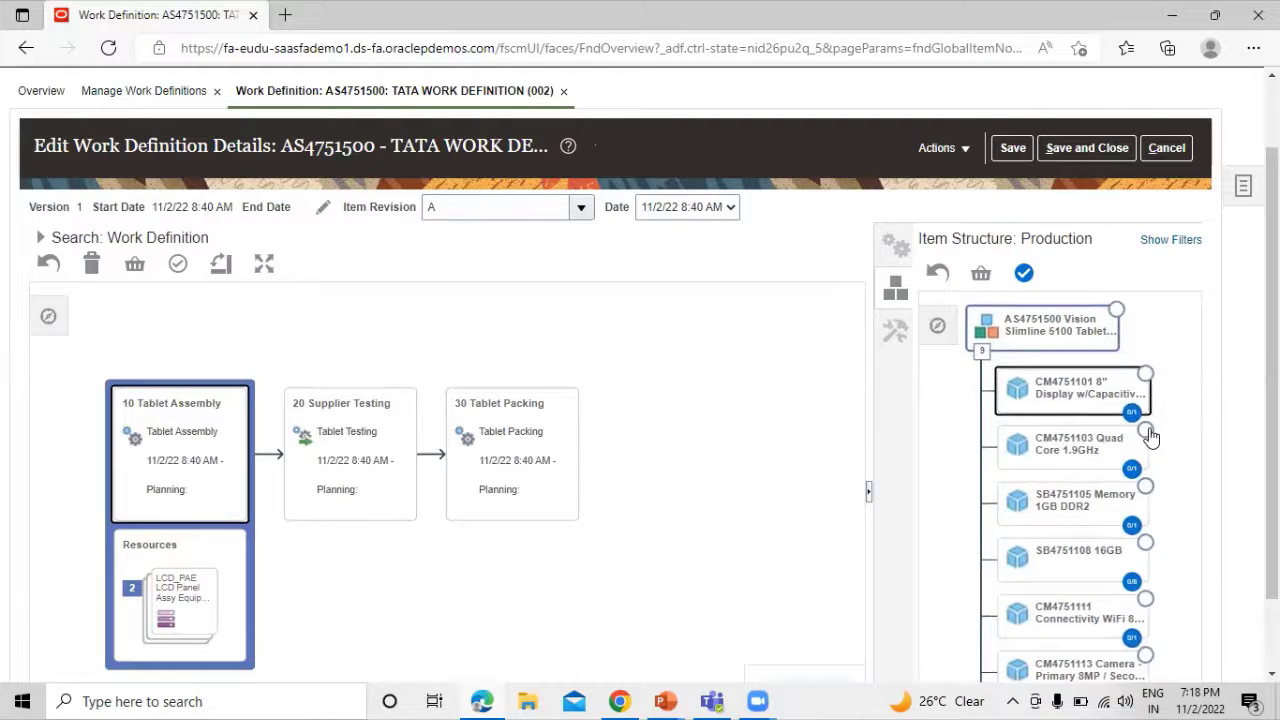
{"action": "left_click", "coordinate": [1148, 433]}
{"action": "left_click", "coordinate": [1146, 488]}
{"action": "left_click", "coordinate": [1146, 545]}
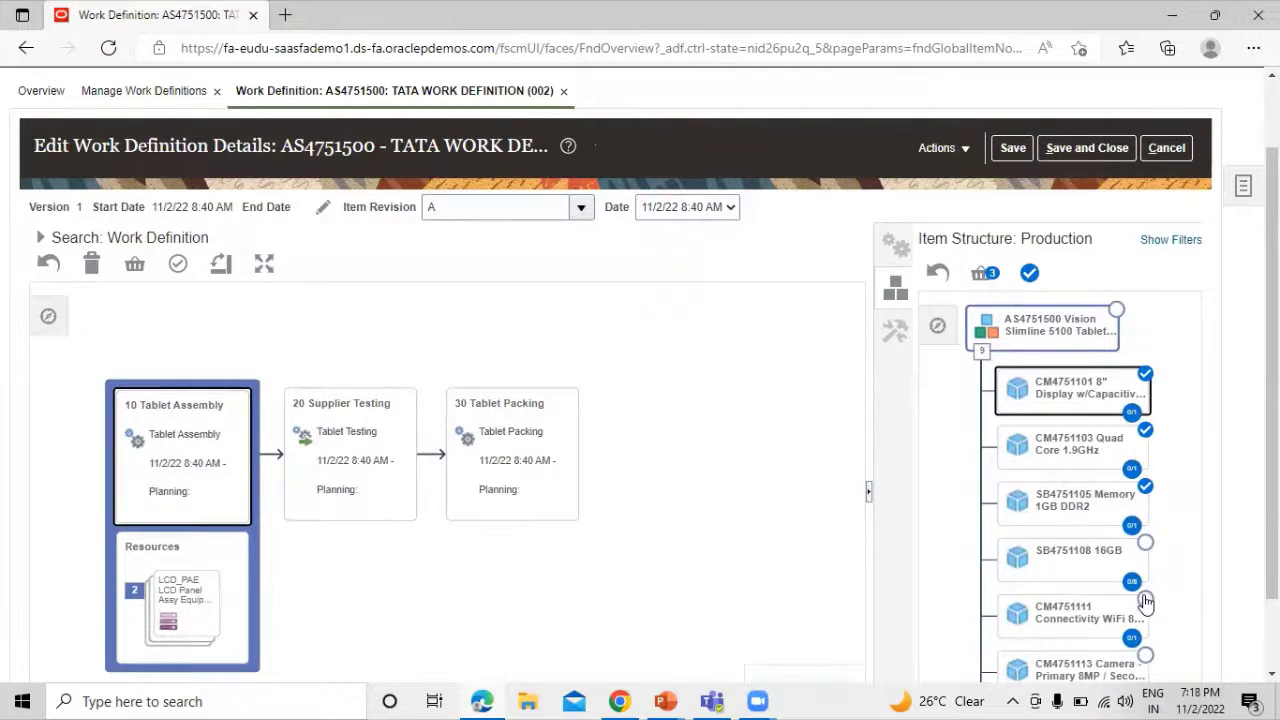
{"action": "left_click", "coordinate": [1145, 599]}
{"action": "scroll", "coordinate": [1148, 585], "scroll_direction": "down", "scroll_amount": 2}
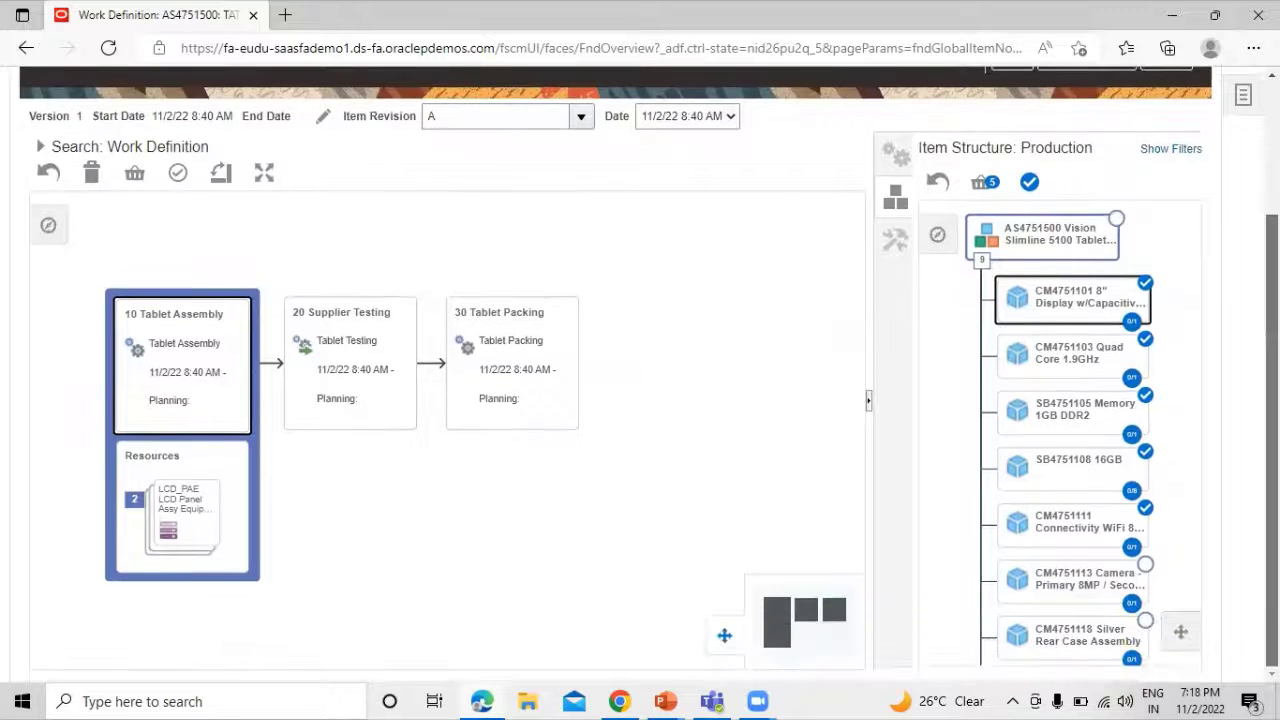
{"action": "left_click", "coordinate": [1146, 566]}
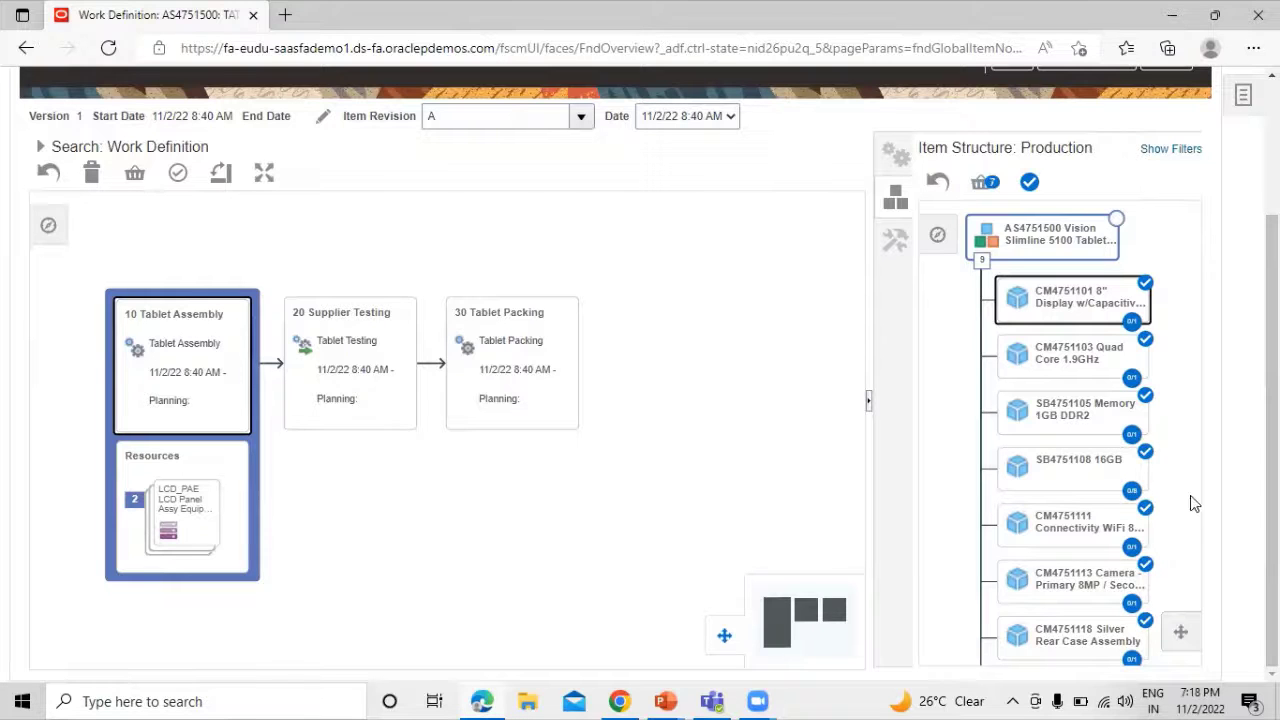
{"action": "scroll", "coordinate": [1194, 495], "scroll_direction": "down", "scroll_amount": 3}
{"action": "scroll", "coordinate": [1170, 480], "scroll_direction": "down", "scroll_amount": 1}
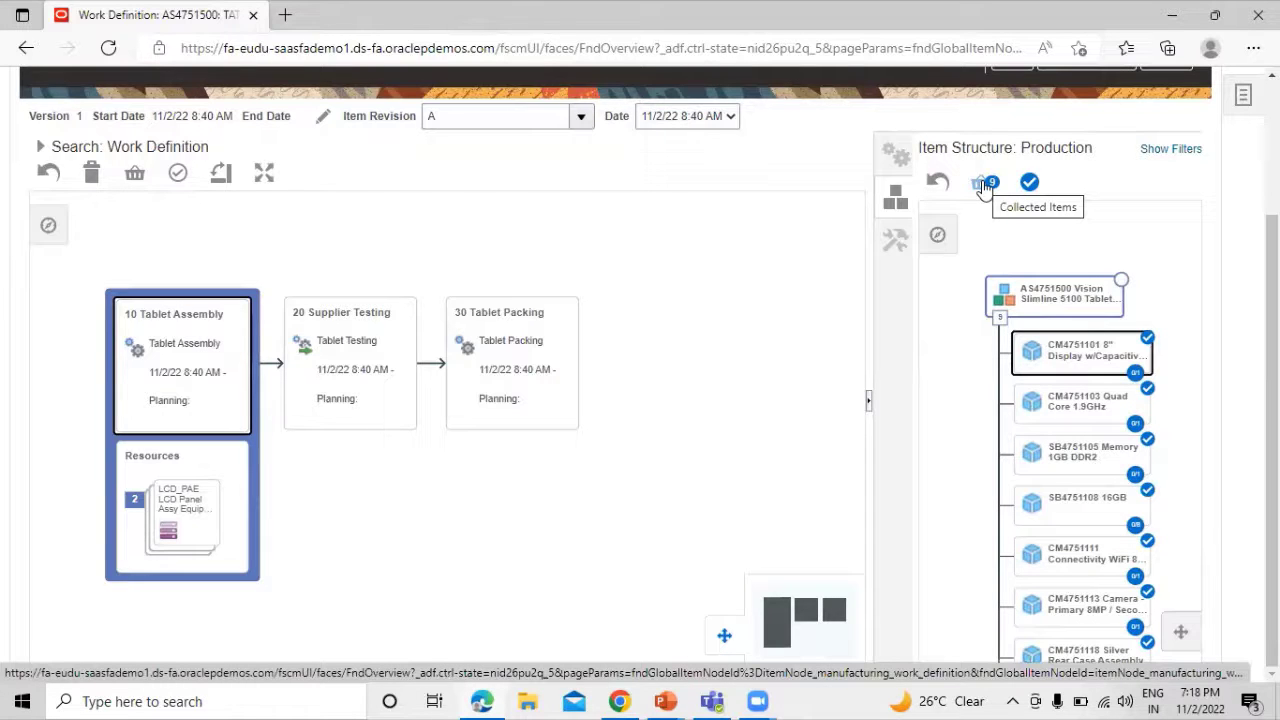
{"action": "left_click_drag", "start_coordinate": [985, 185], "coordinate": [175, 457]}
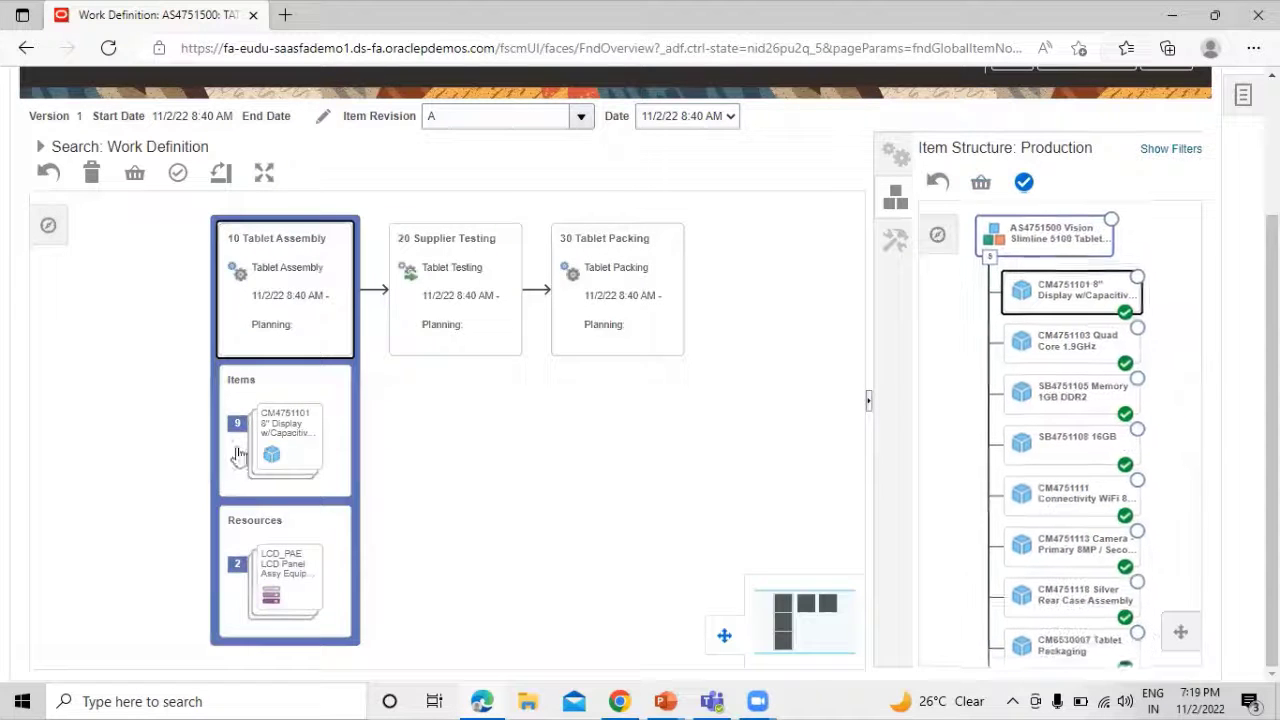
Expand the items and resources under the Tablet Assembly operation and examine what is assigned to it.
{"action": "left_click", "coordinate": [318, 395]}
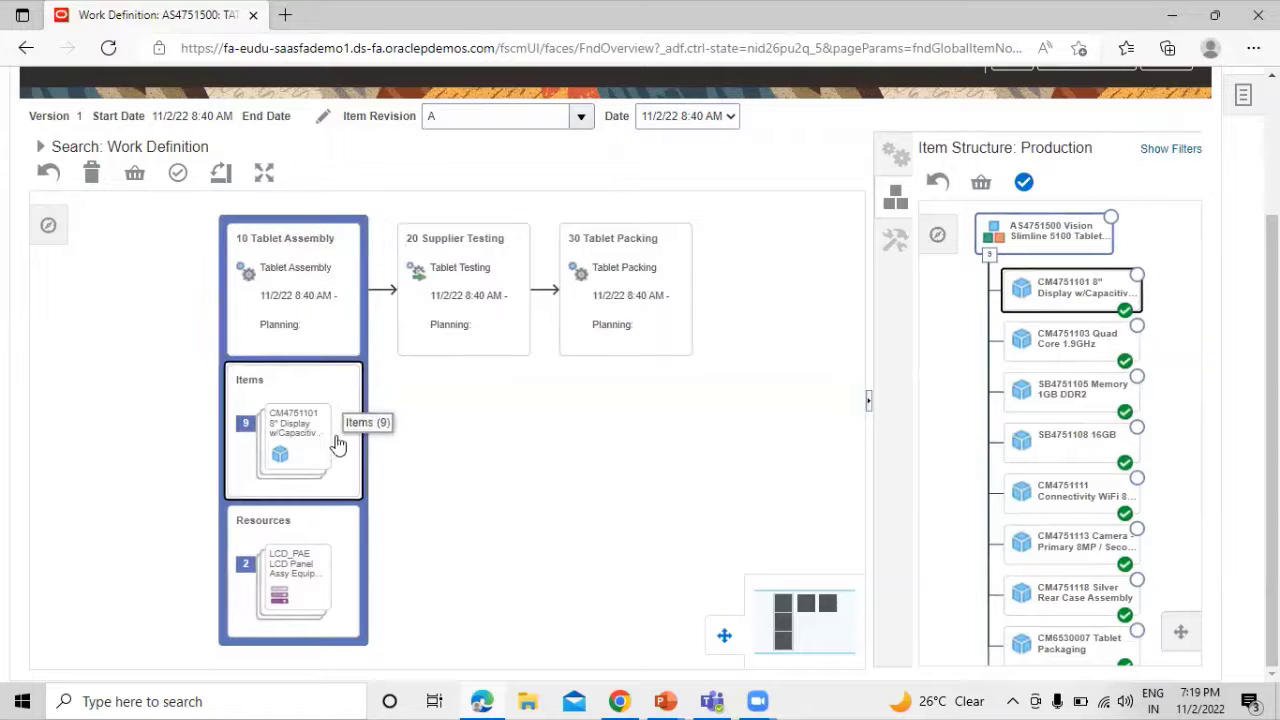
{"action": "left_click", "coordinate": [345, 430]}
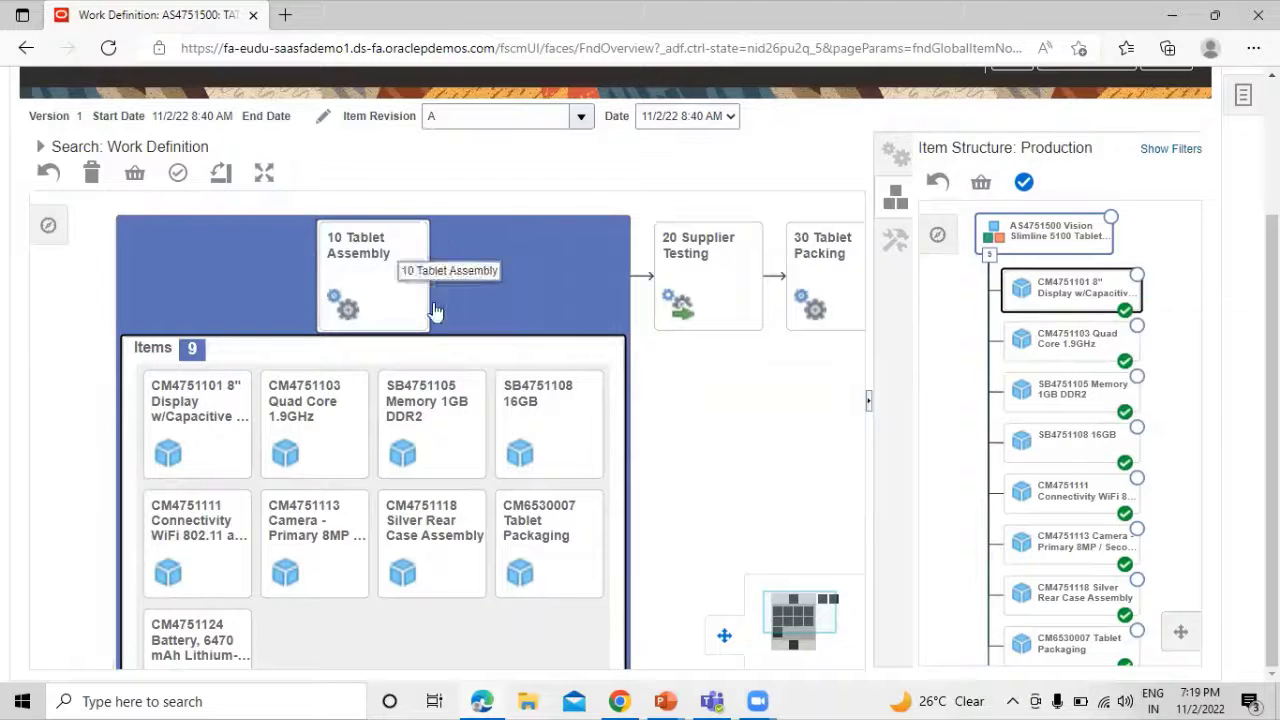
{"action": "scroll", "coordinate": [512, 295], "scroll_direction": "down", "scroll_amount": 1}
{"action": "scroll", "coordinate": [490, 362], "scroll_direction": "down", "scroll_amount": 1}
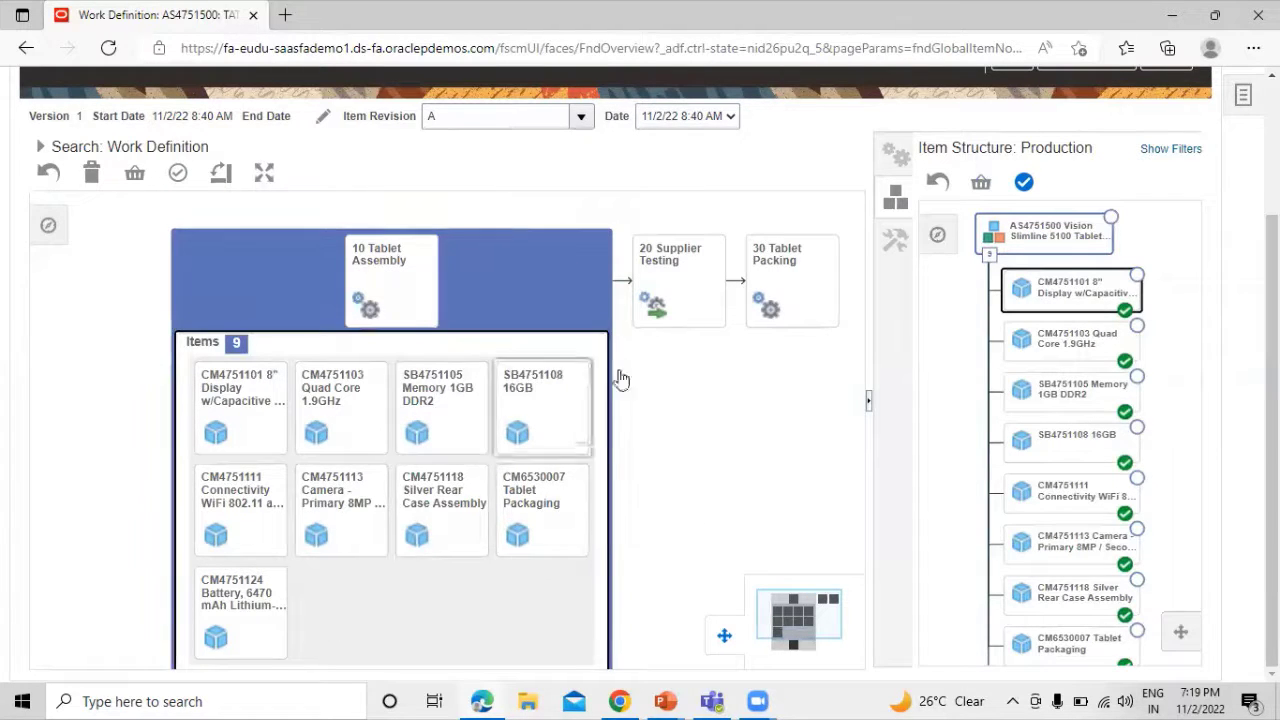
{"action": "scroll", "coordinate": [500, 295], "scroll_direction": "down", "scroll_amount": 3}
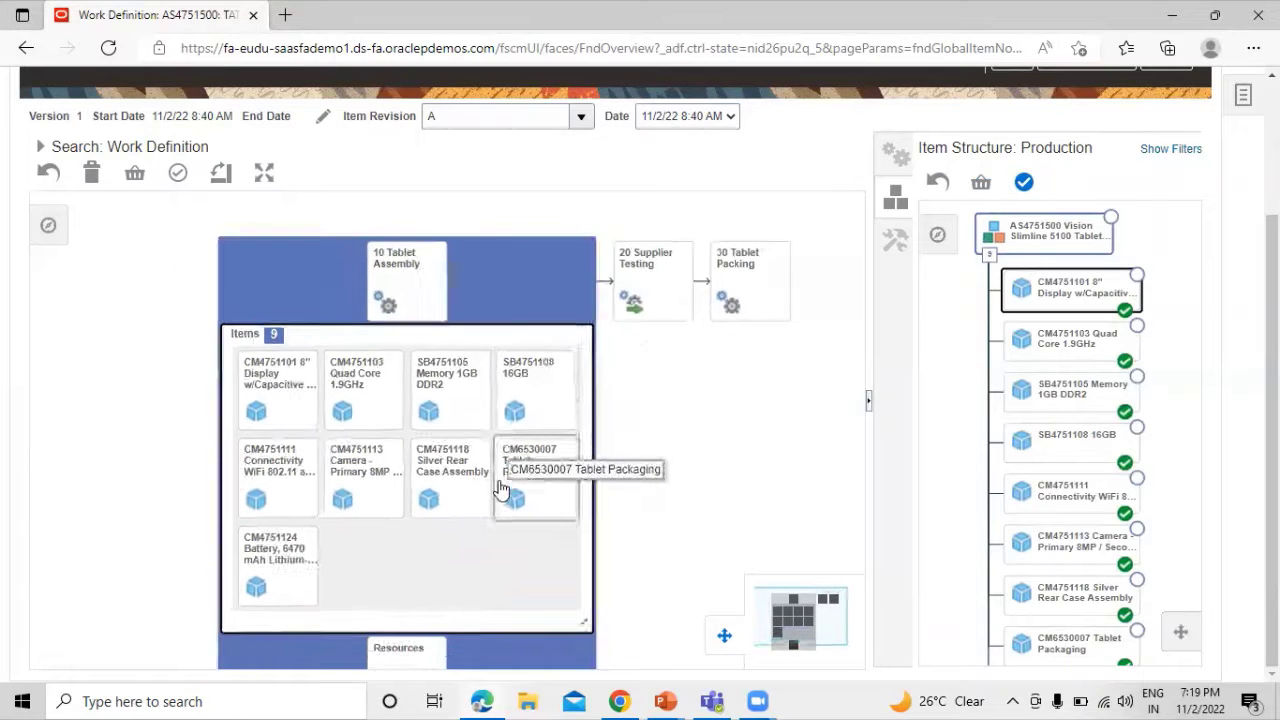
{"action": "left_click_drag", "start_coordinate": [459, 632], "coordinate": [295, 407]}
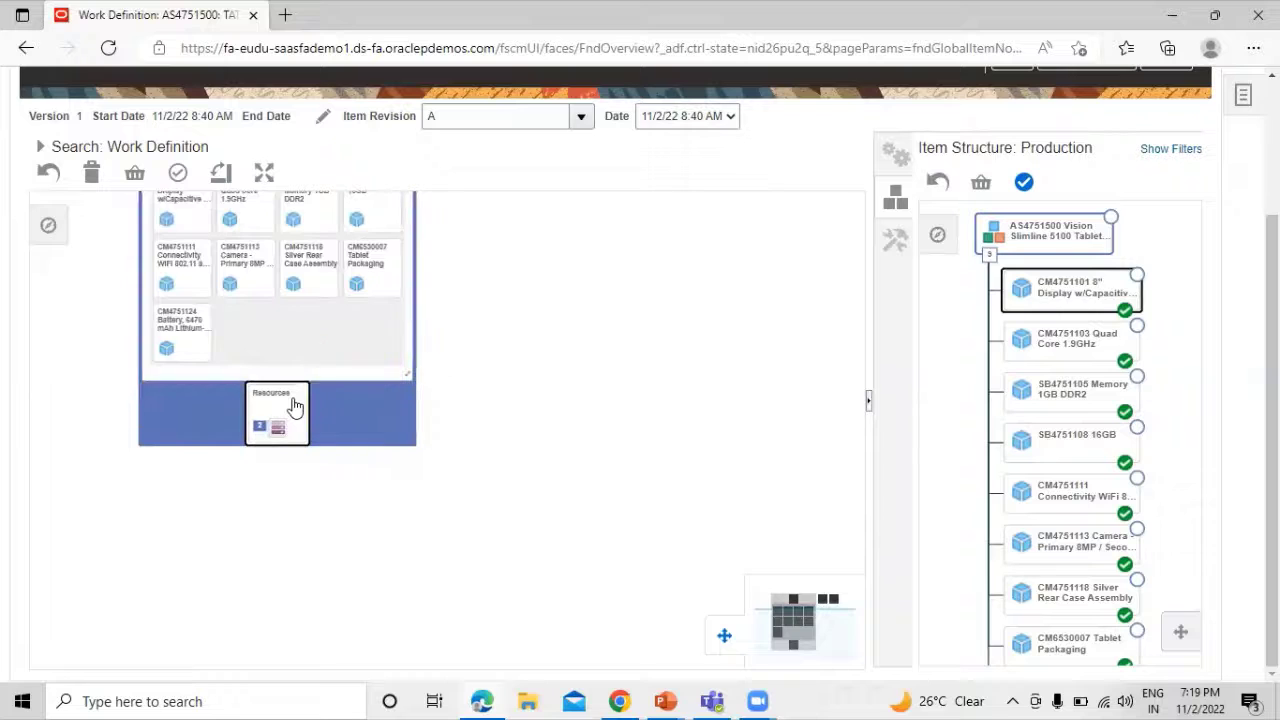
{"action": "left_click", "coordinate": [295, 407]}
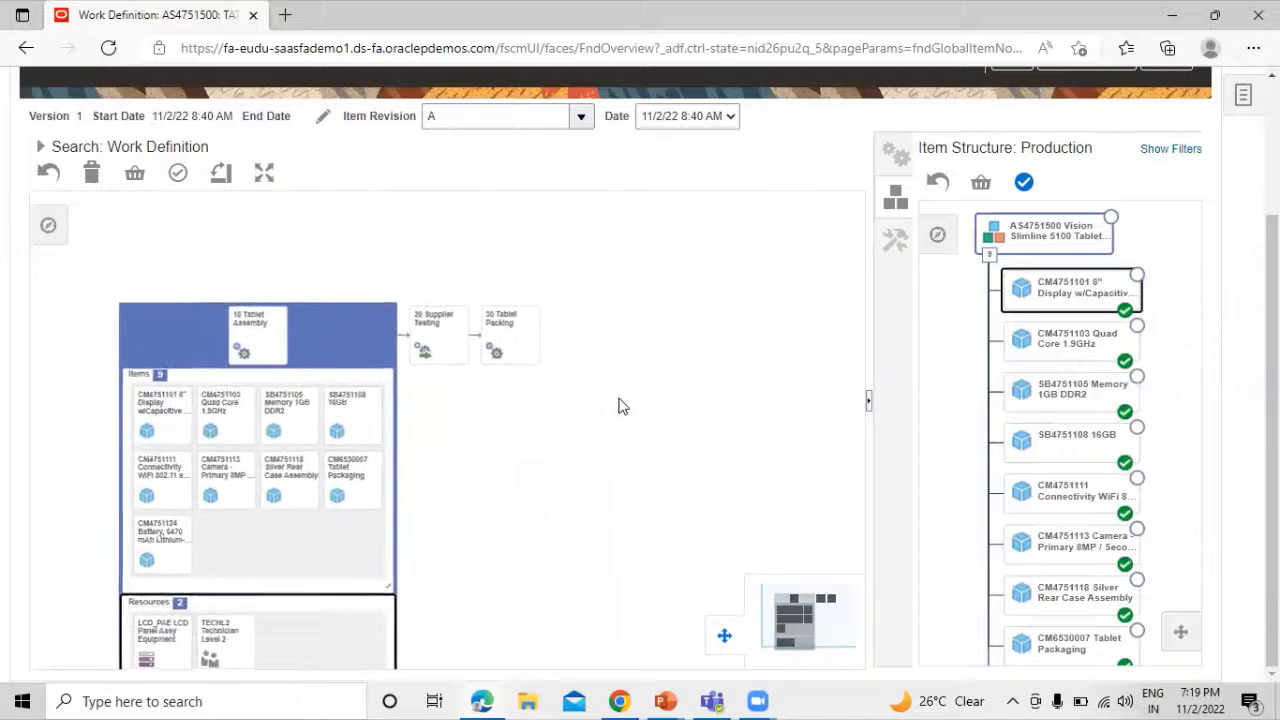
Check the operation resources stage on the Discrete Work Definition slide in PowerPoint, and return to the browser.
{"action": "key", "text": "alt+Tab"}
{"action": "key", "text": "alt+Tab"}
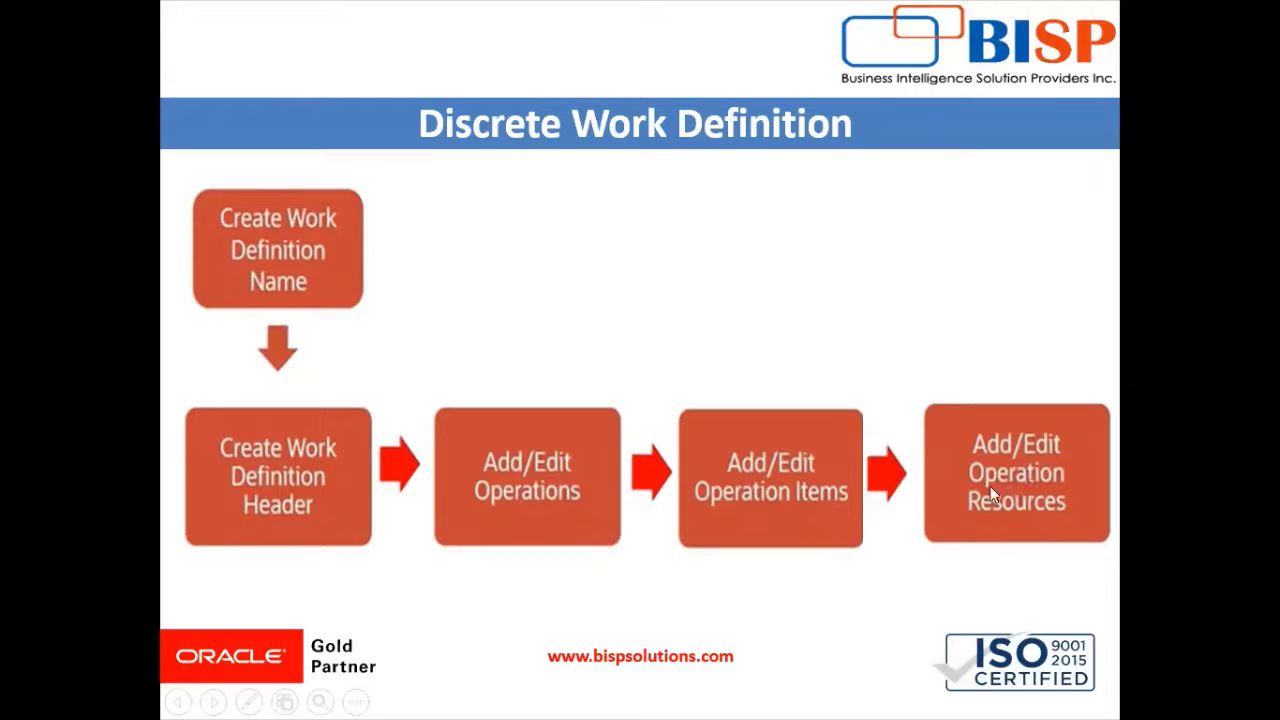
{"action": "key", "text": "alt+Tab"}
{"action": "key", "text": "alt+Tab"}
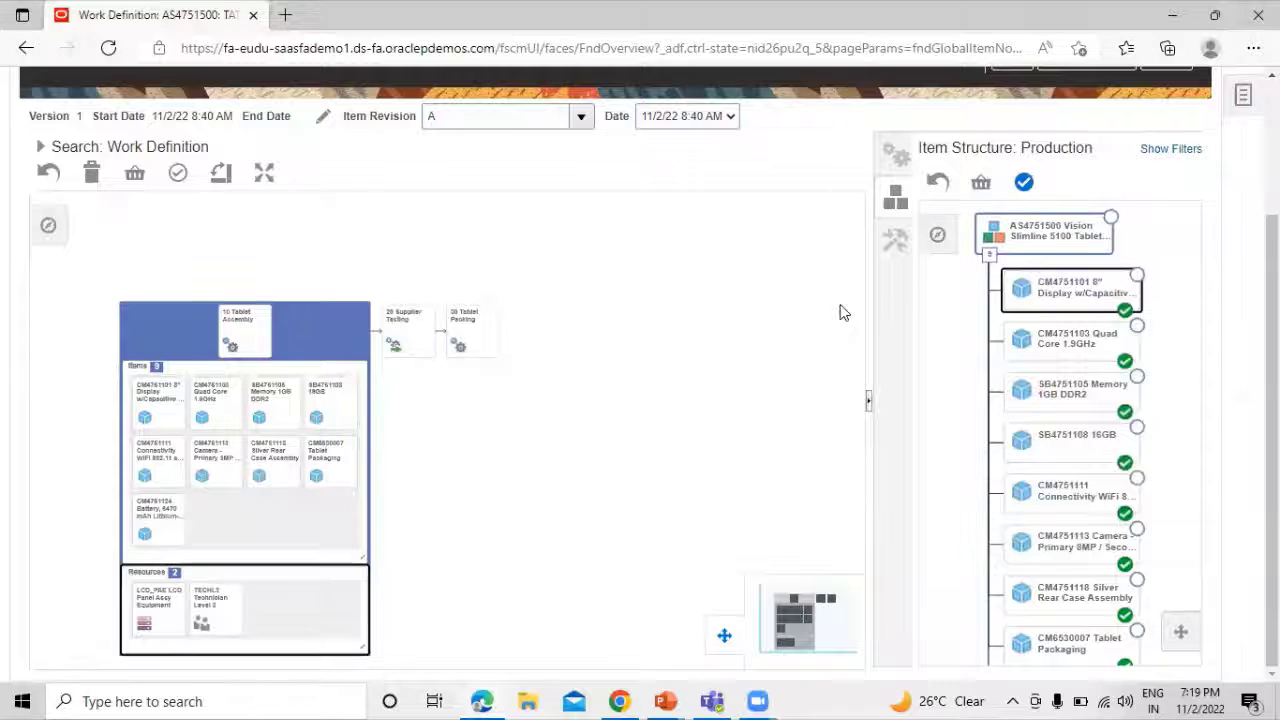
Show the resources available for the work definition's operations, and save and close the work definition.
{"action": "left_click", "coordinate": [898, 244]}
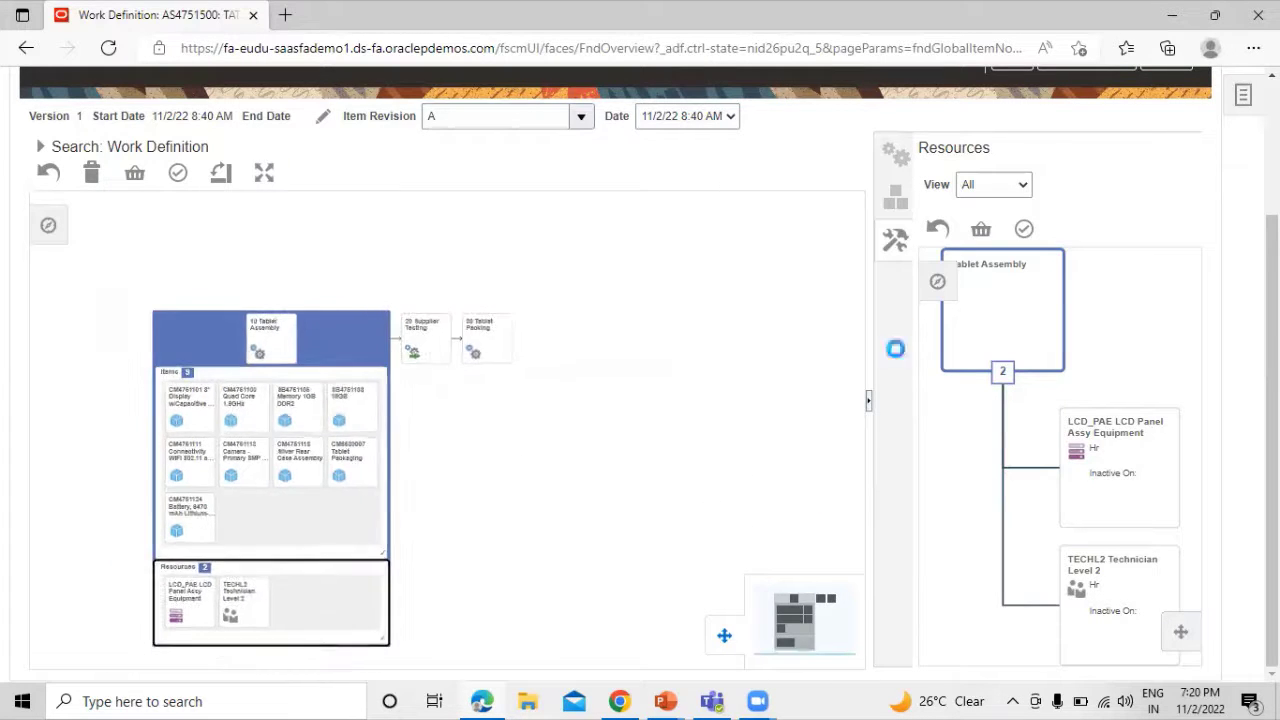
{"action": "scroll", "coordinate": [605, 361], "scroll_direction": "up", "scroll_amount": 3}
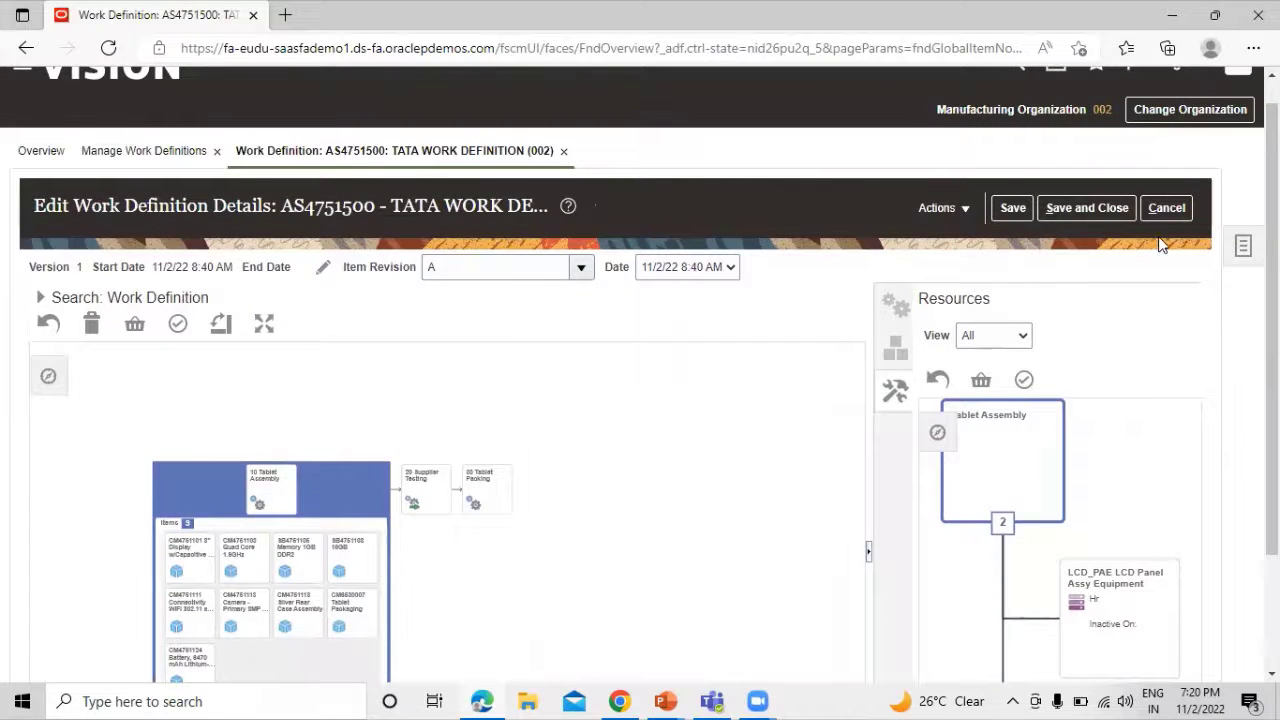
{"action": "left_click", "coordinate": [1096, 210]}
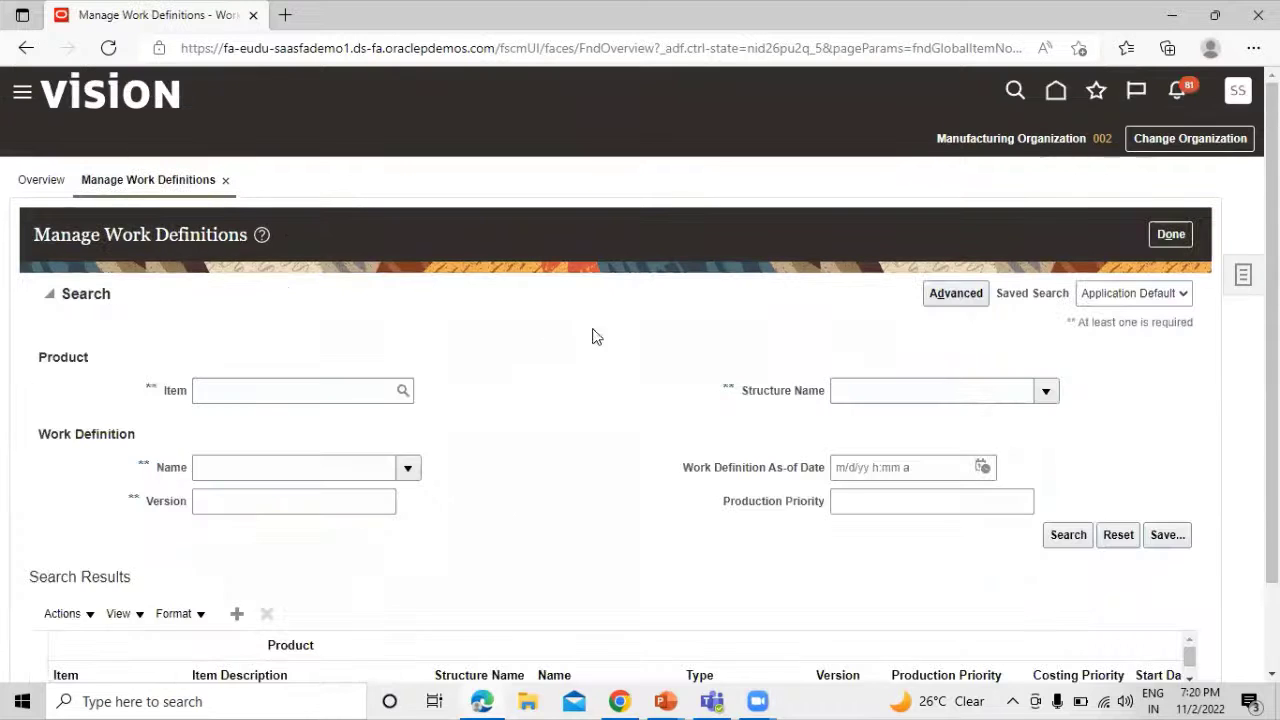
Search the work definitions for item AS4751500 and open TATA WORK DEFINITION from the results.
{"action": "left_click", "coordinate": [280, 290]}
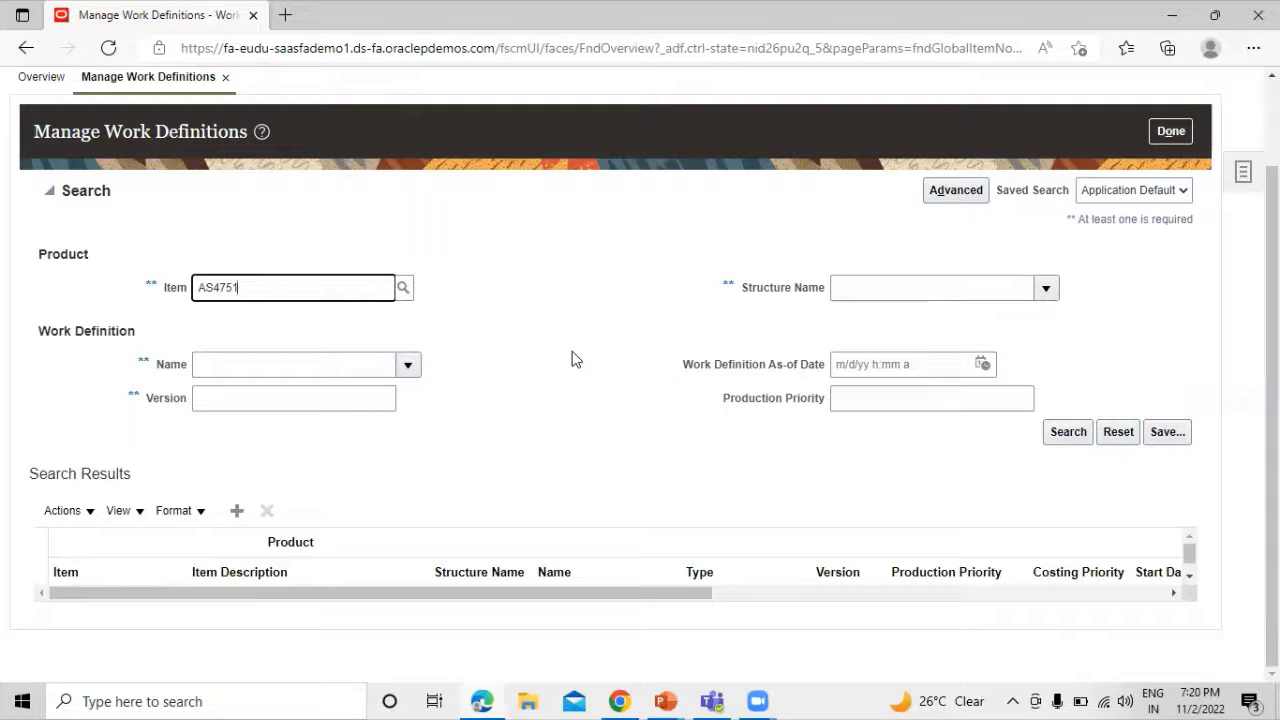
{"action": "left_click", "coordinate": [1056, 432]}
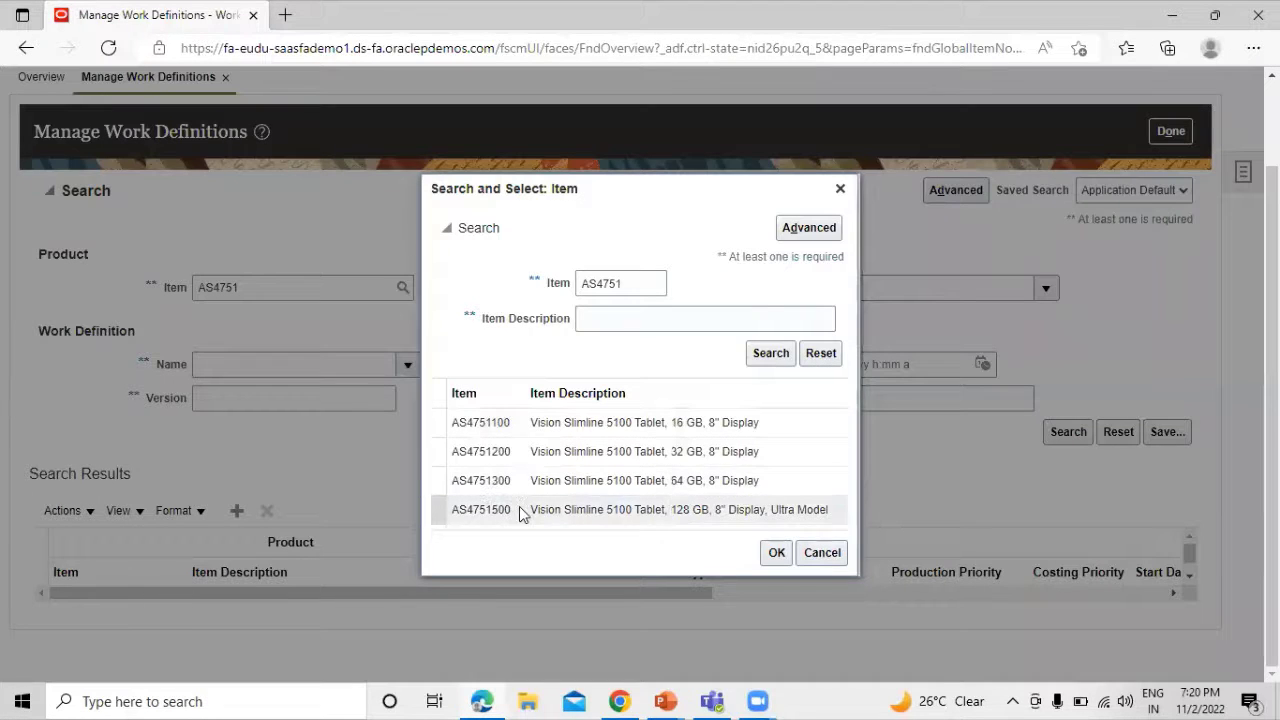
{"action": "left_click", "coordinate": [760, 550]}
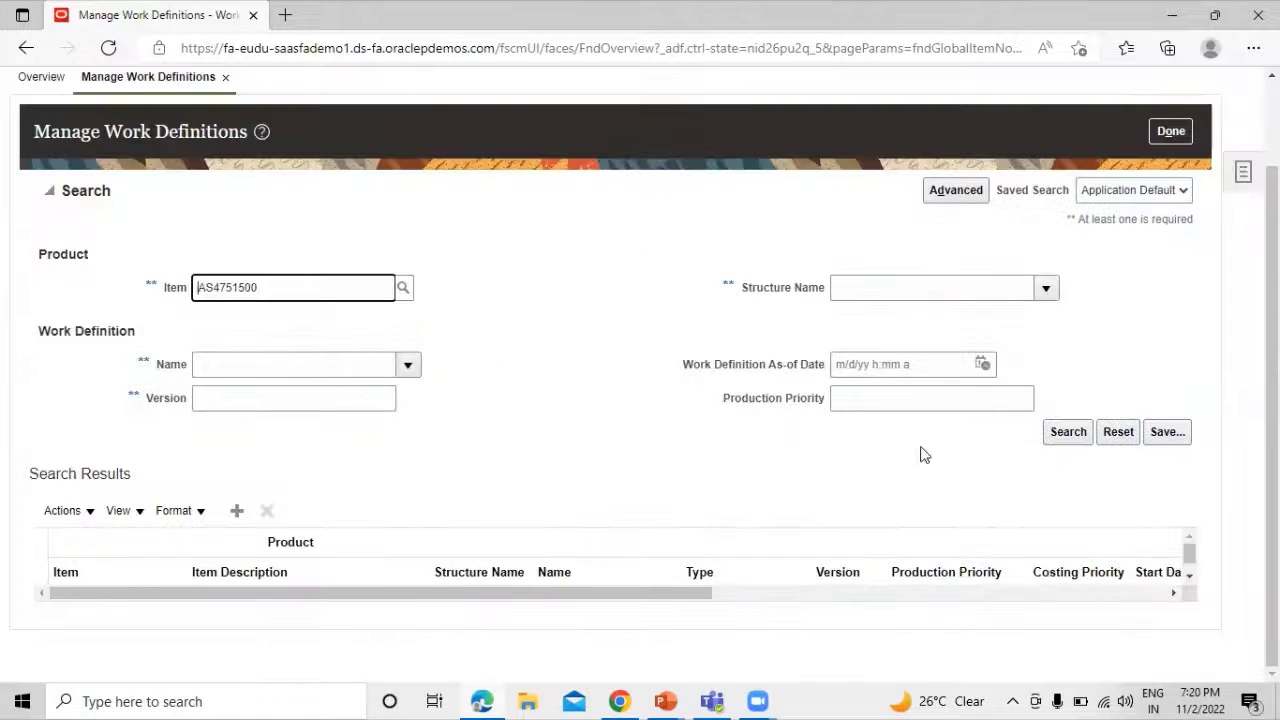
{"action": "left_click", "coordinate": [1052, 438]}
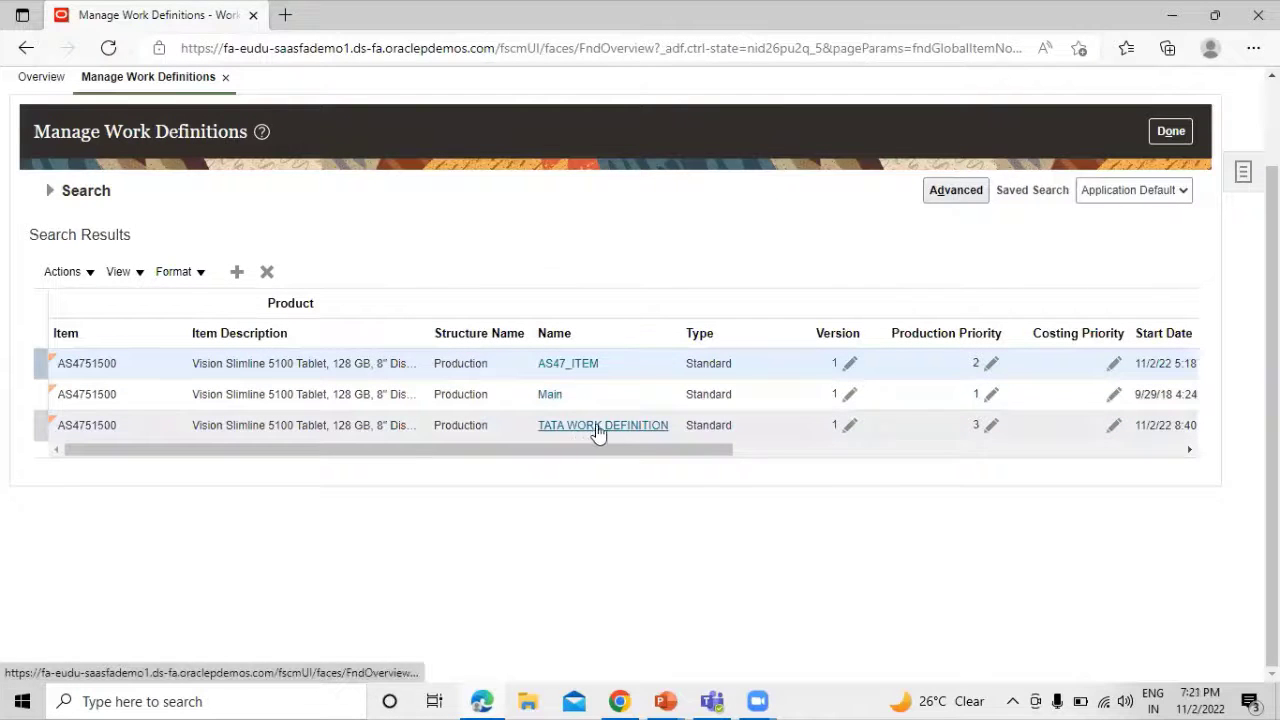
{"action": "left_click", "coordinate": [566, 425]}
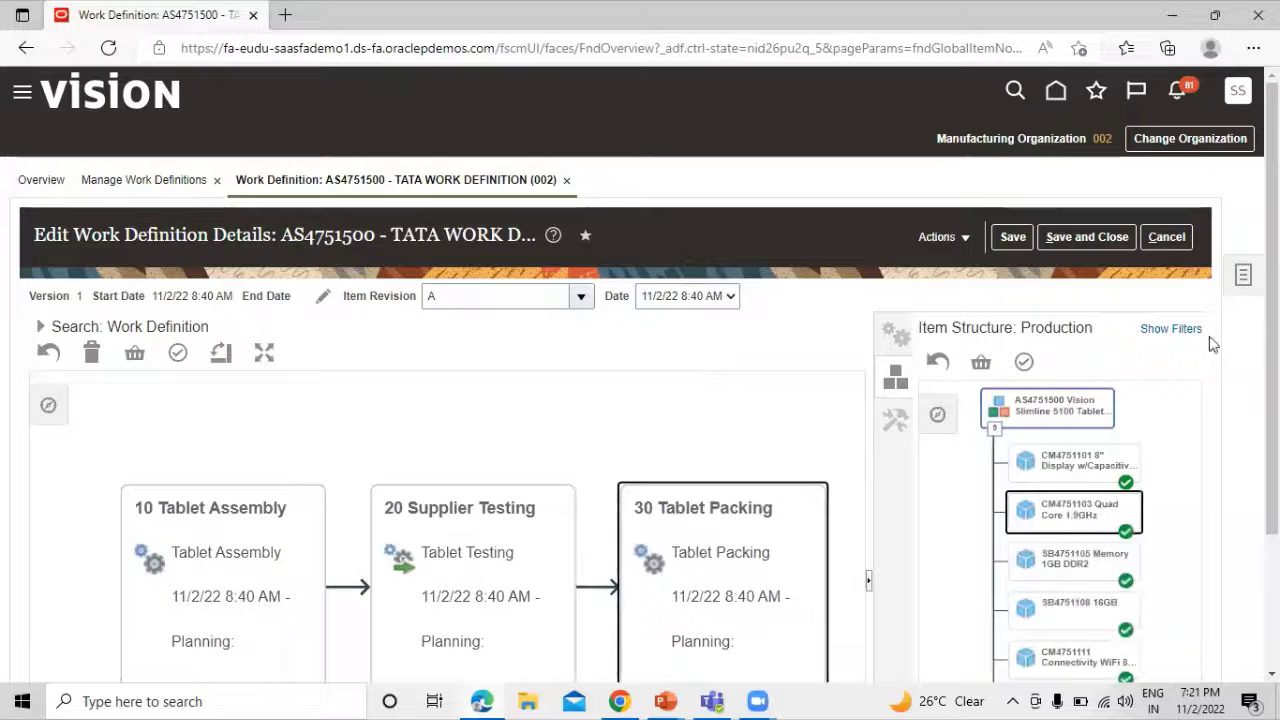
Review the saved operation flow and item structure of TATA WORK DEFINITION, and close it without saving.
{"action": "scroll", "coordinate": [1030, 400], "scroll_direction": "down", "scroll_amount": 3}
{"action": "scroll", "coordinate": [855, 454], "scroll_direction": "up", "scroll_amount": 1}
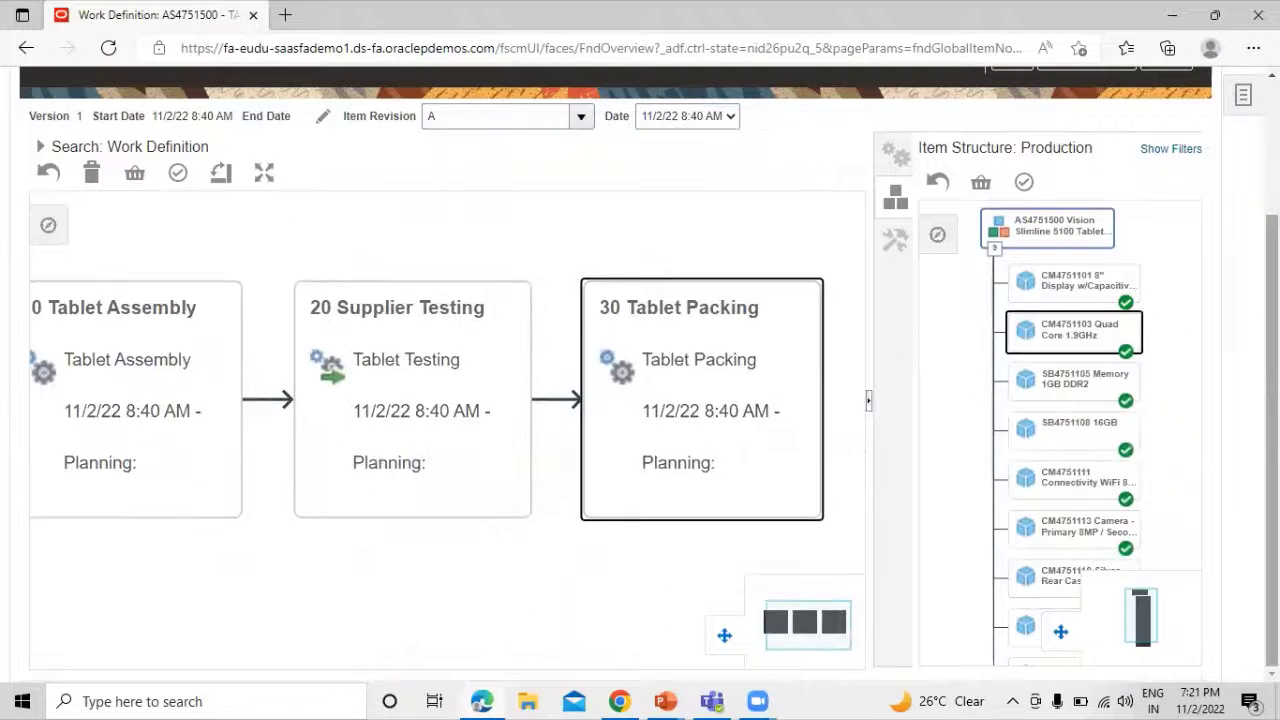
{"action": "scroll", "coordinate": [966, 264], "scroll_direction": "up", "scroll_amount": 3}
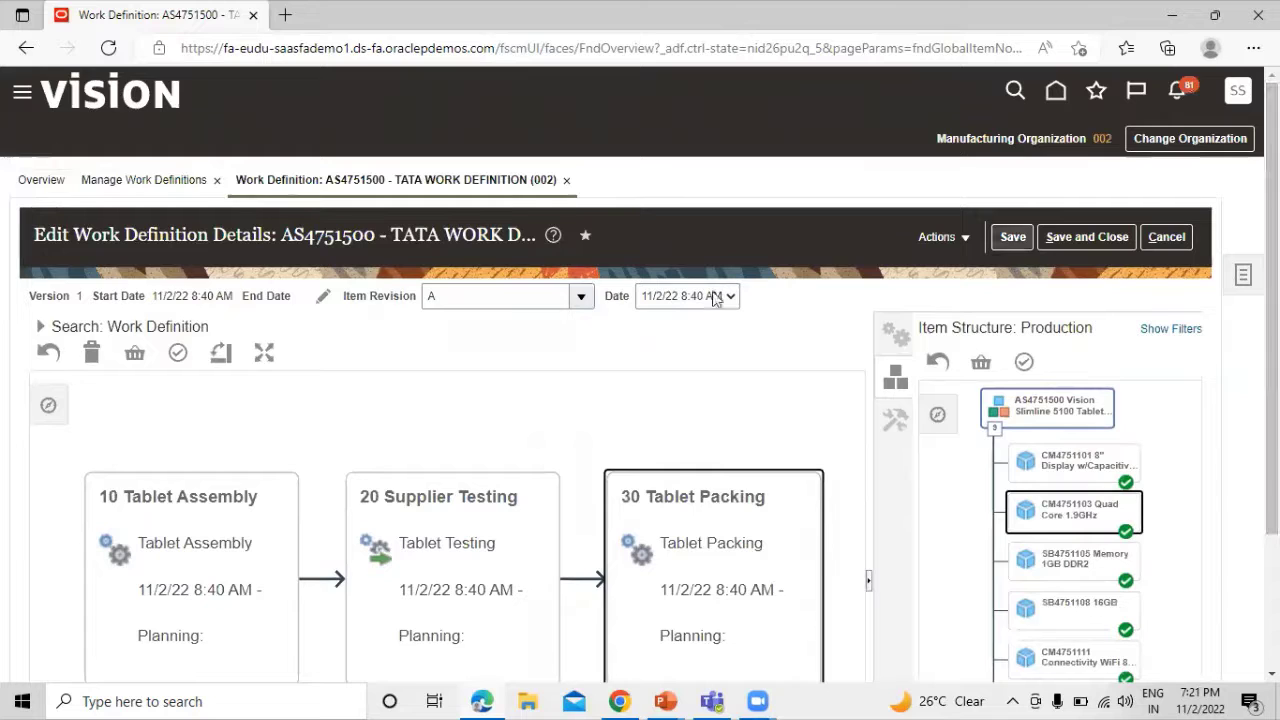
{"action": "left_click", "coordinate": [1170, 238]}
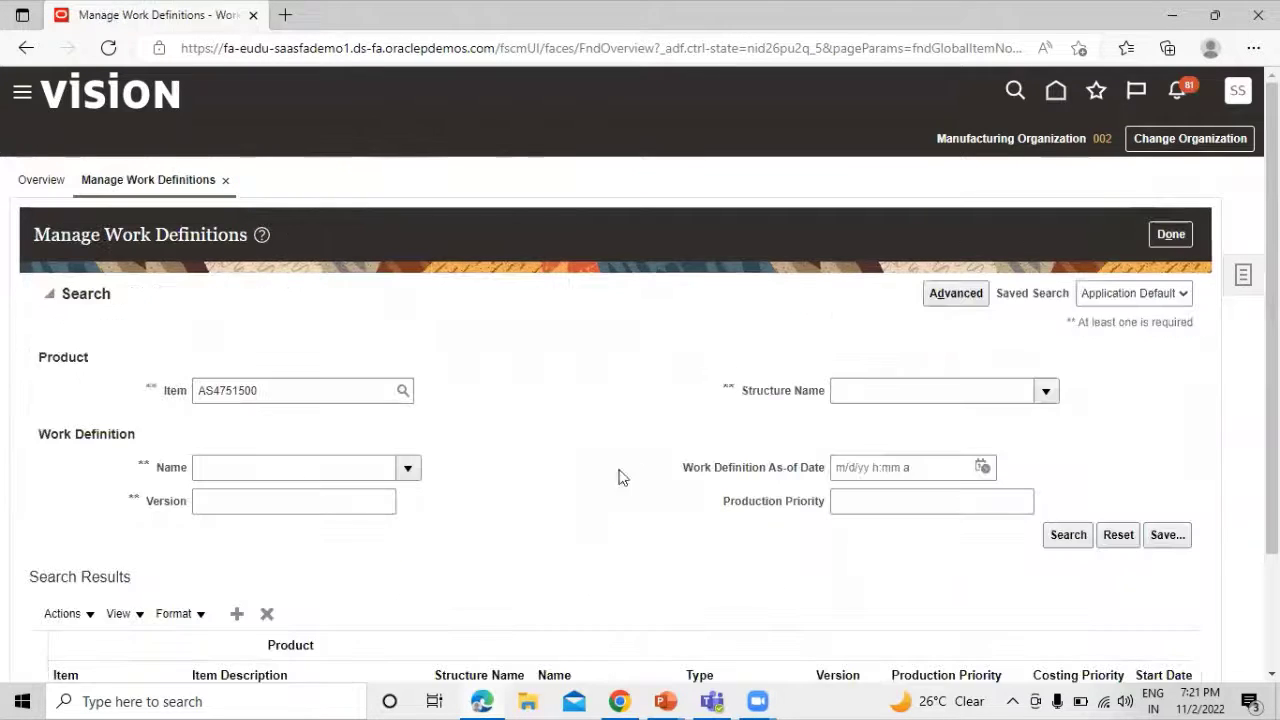